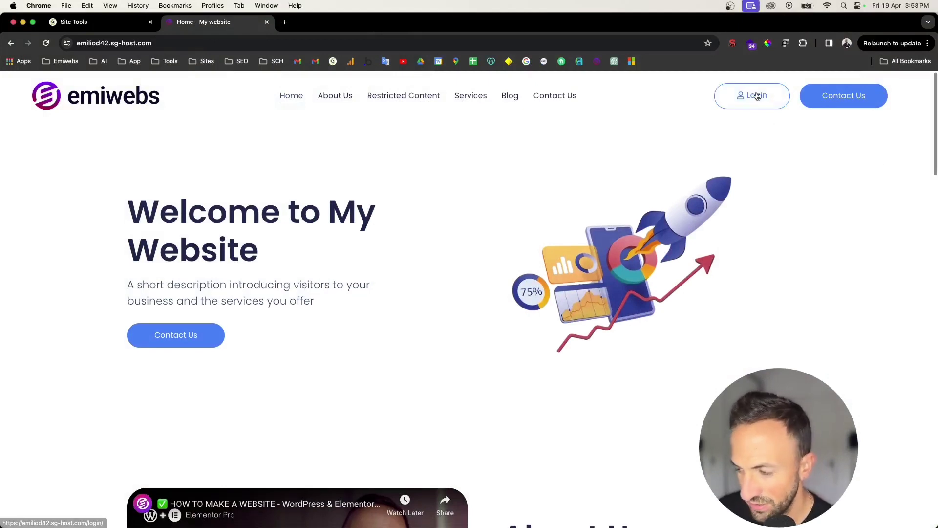
# Step: Log in to the emiwebs site through the header Login form using the saved Chrome credentials
pyautogui.click(755, 97)
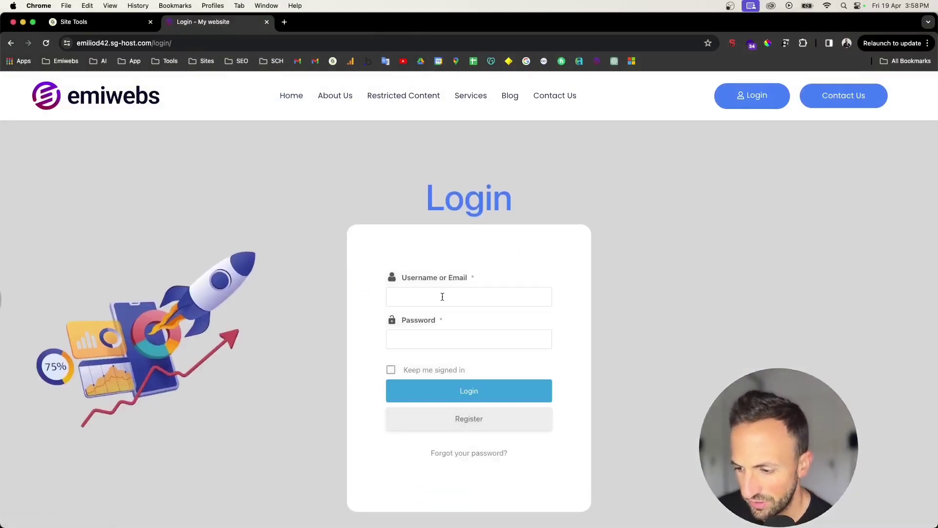
pyautogui.click(440, 295)
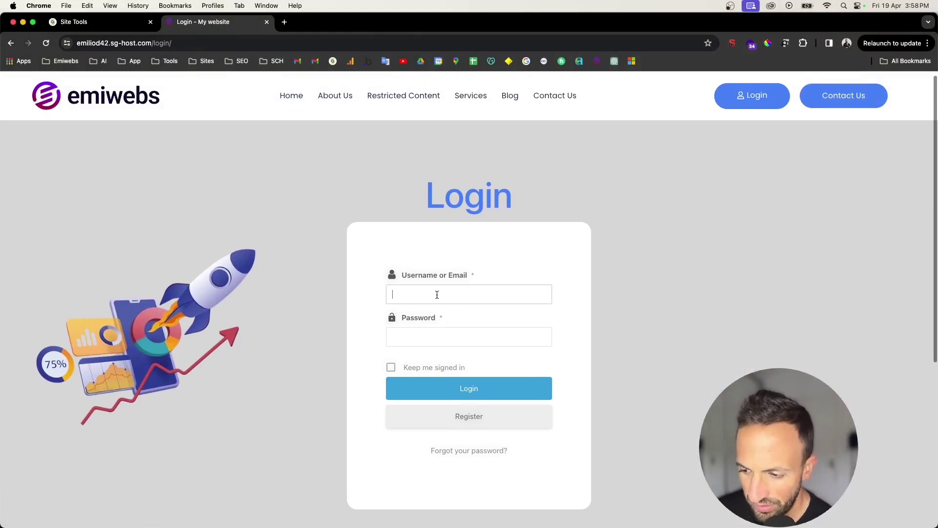
pyautogui.click(456, 320)
pyautogui.click(439, 338)
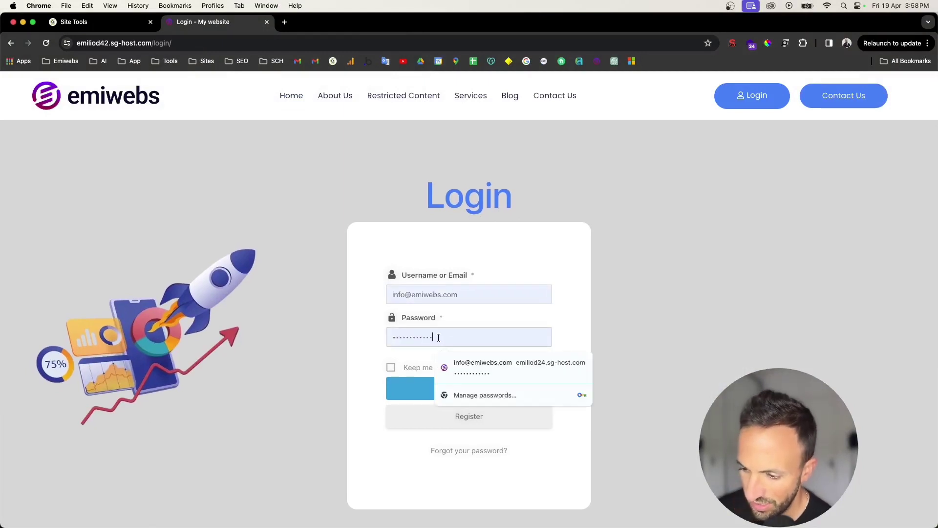
pyautogui.press('BackSpace')
pyautogui.press('BackSpace')
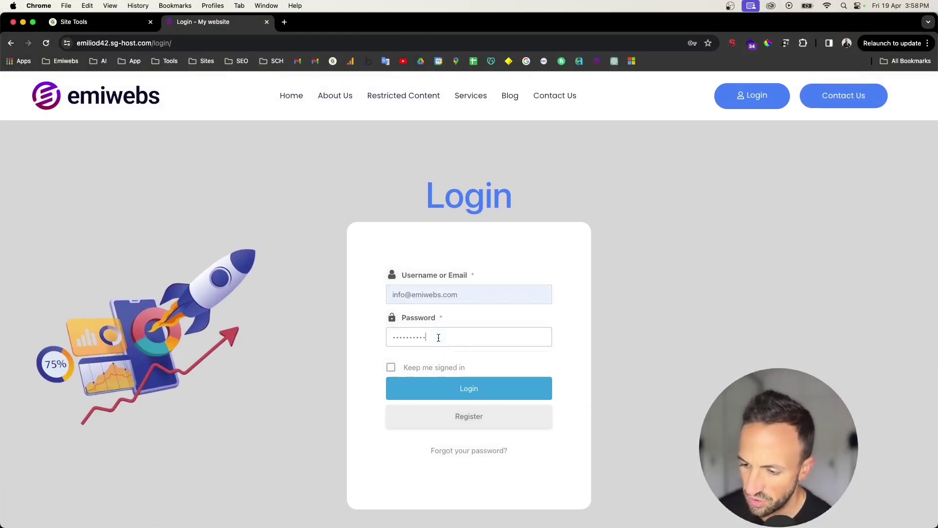
pyautogui.click(474, 395)
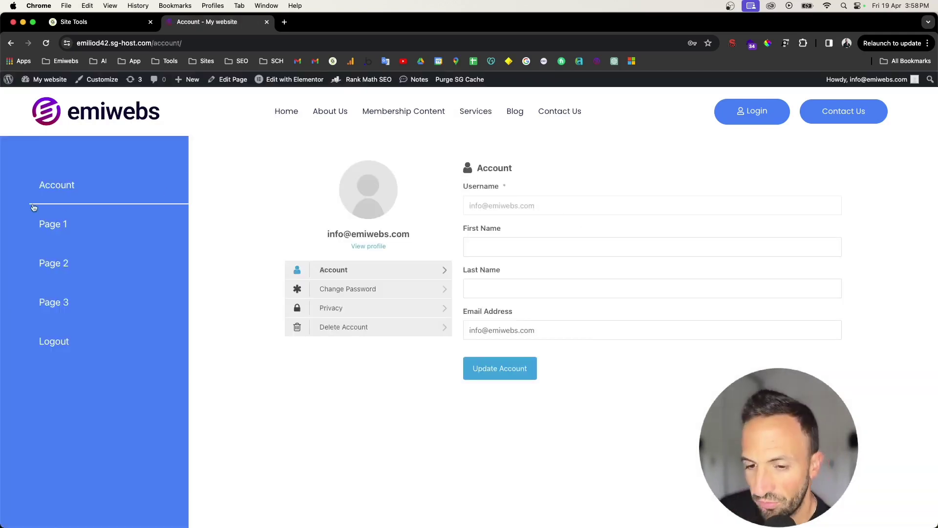
# Step: Preview Page 1, Page 2 and Page 3 from the blue sidebar menu, then log out
pyautogui.click(52, 225)
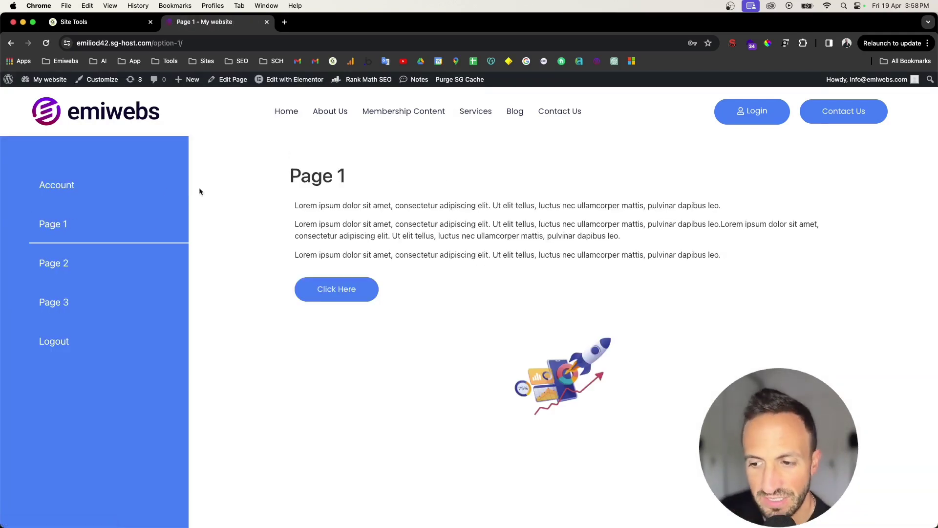
pyautogui.click(67, 264)
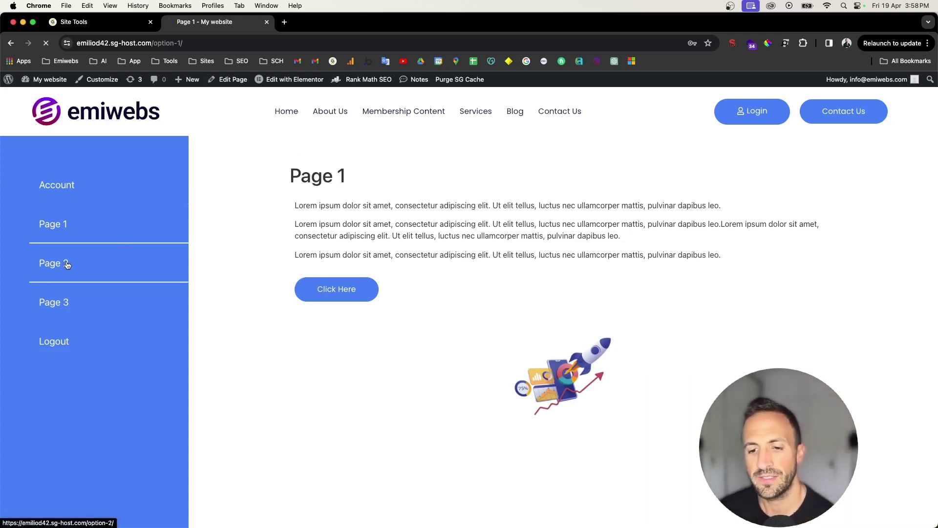
pyautogui.click(83, 221)
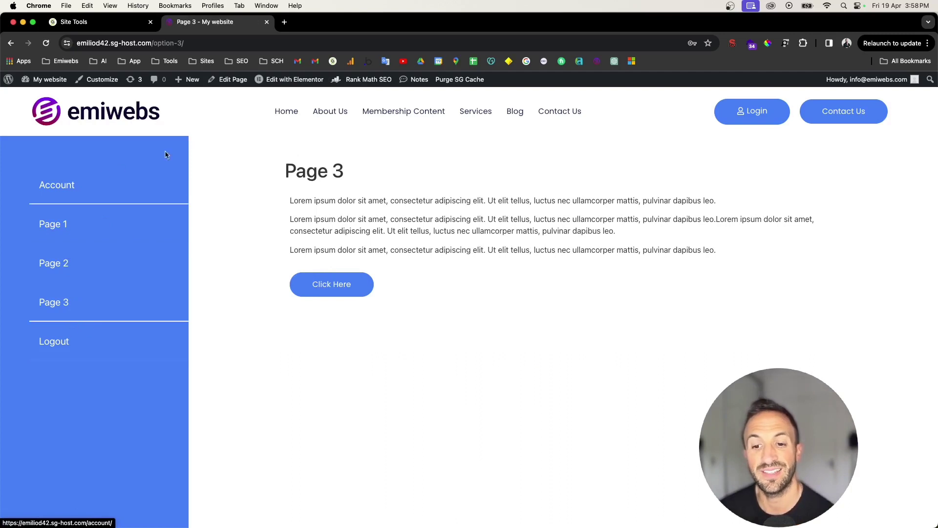
pyautogui.scroll(-2, 142, 318)
pyautogui.scroll(2, 171, 294)
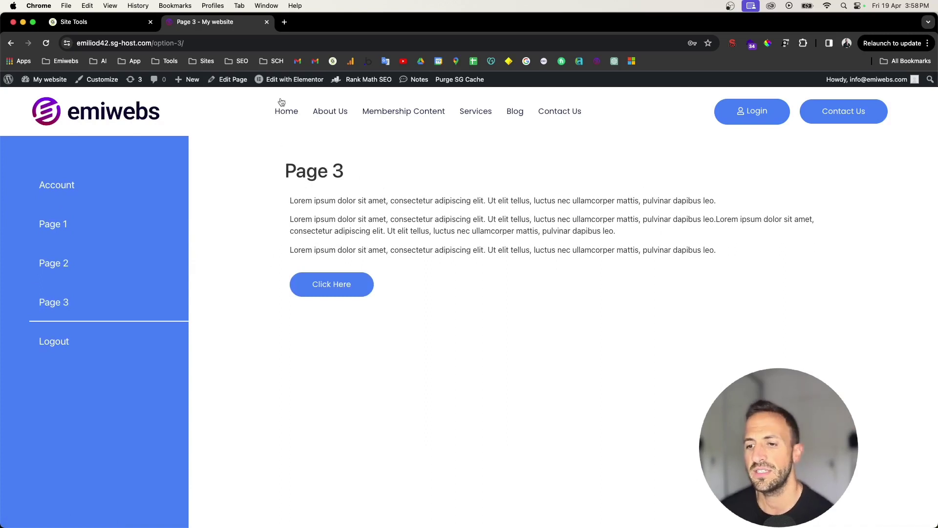
pyautogui.click(98, 343)
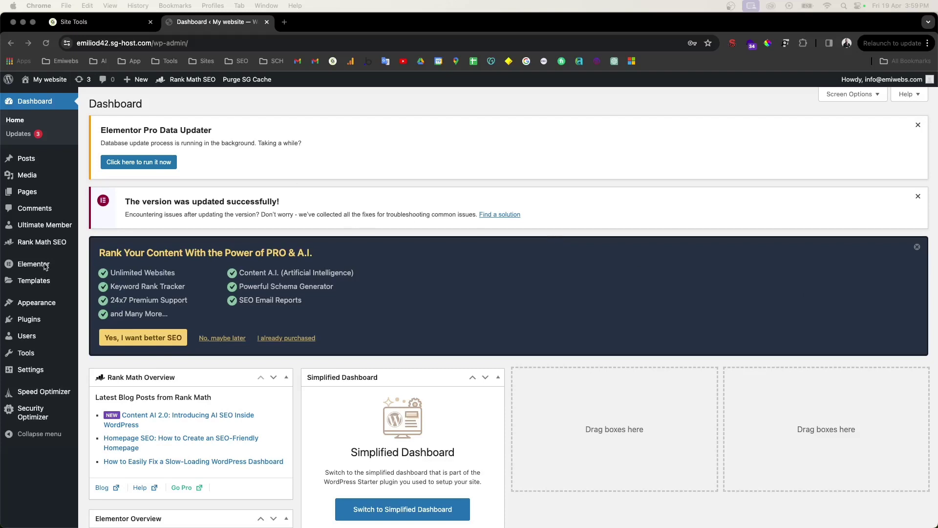
# Step: Go to Templates > Theme Builder from the WordPress admin menu
pyautogui.moveTo(32, 283)
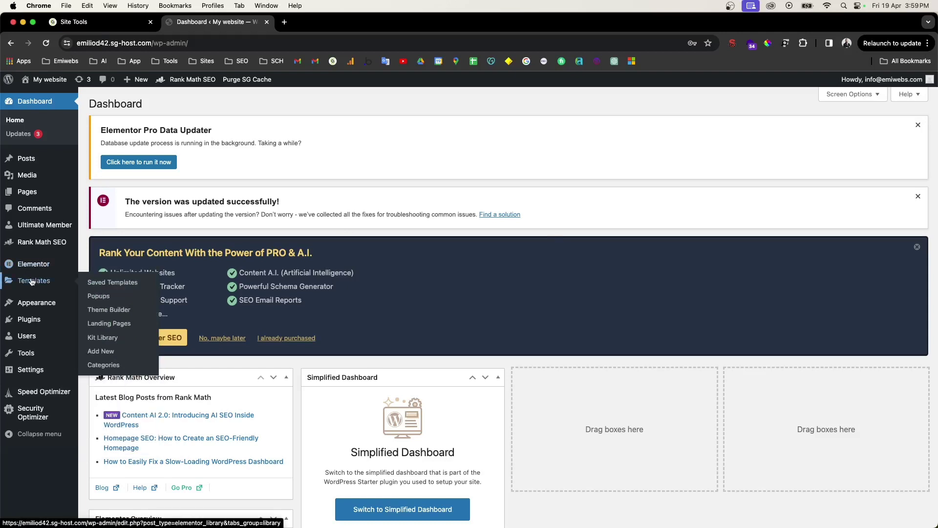
pyautogui.click(115, 313)
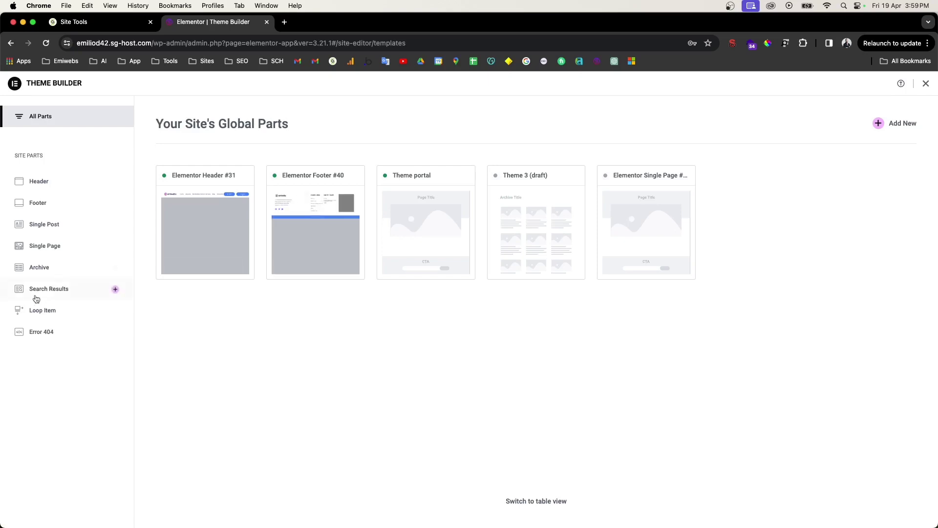
# Step: Filter Site Parts to Single Page and open a new Single Page template in a separate tab
pyautogui.click(40, 250)
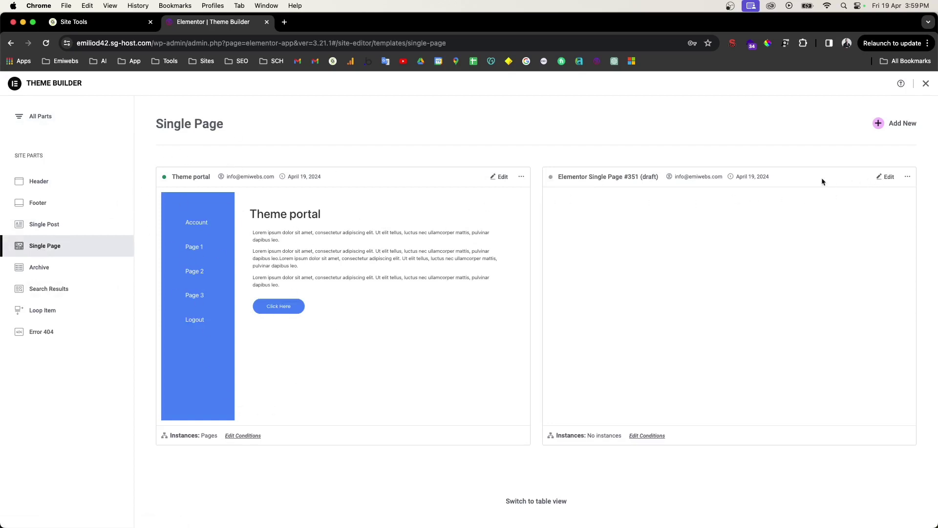
pyautogui.rightClick(897, 128)
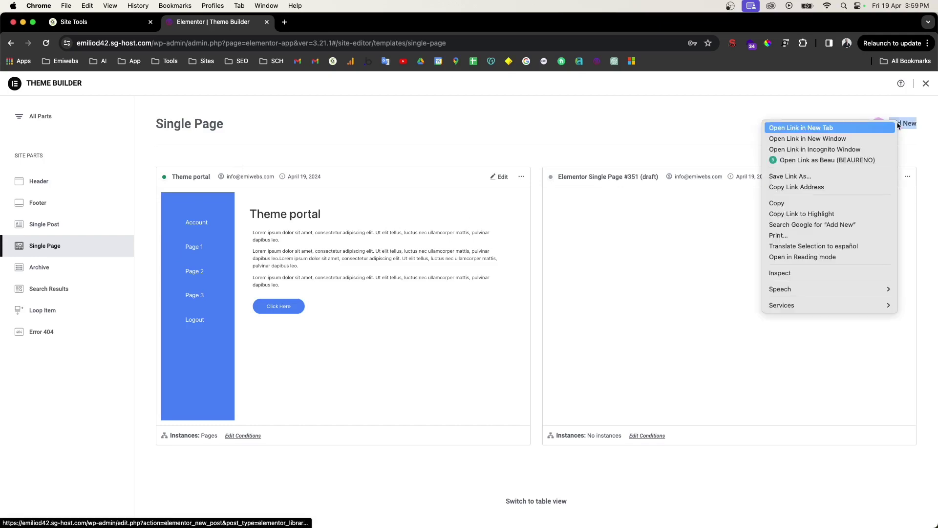
pyautogui.click(837, 135)
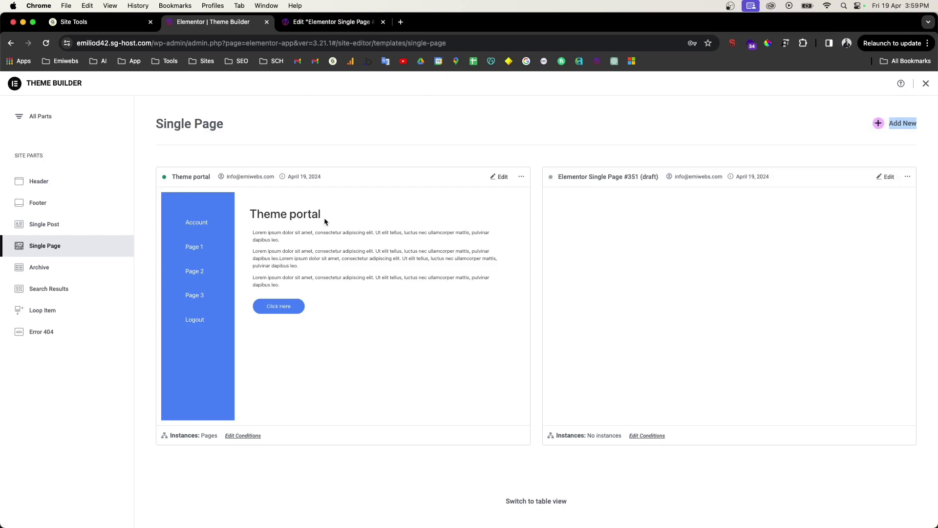
pyautogui.click(343, 23)
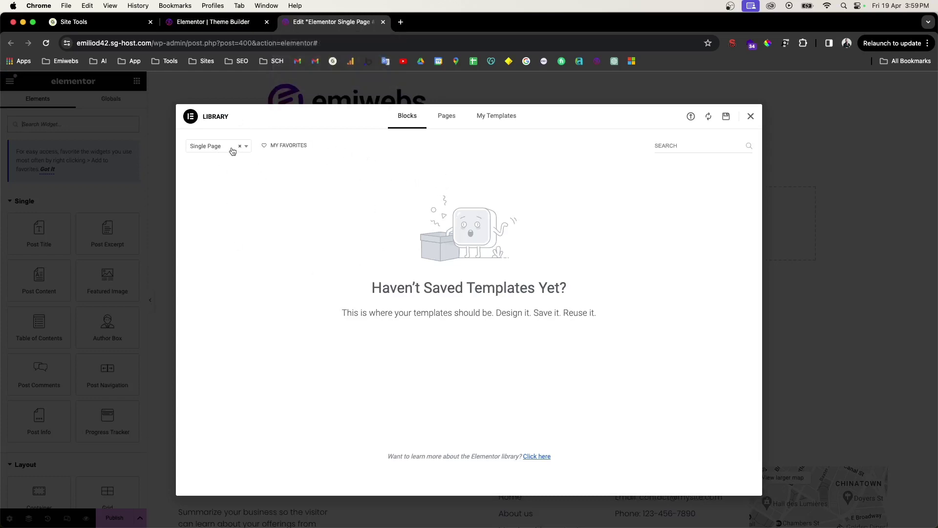
# Step: Close the template library and insert a Flexbox container with the two-column structure
pyautogui.click(215, 146)
pyautogui.click(266, 202)
pyautogui.click(750, 117)
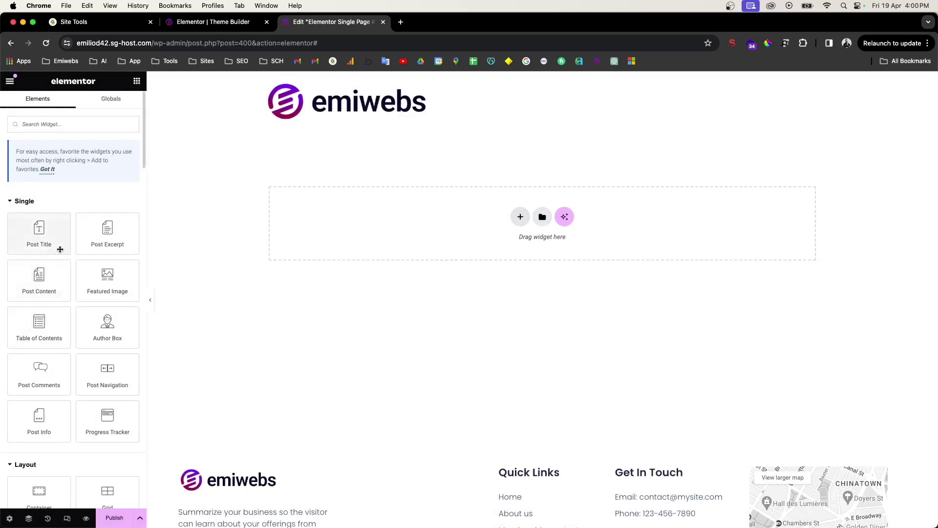
pyautogui.click(519, 218)
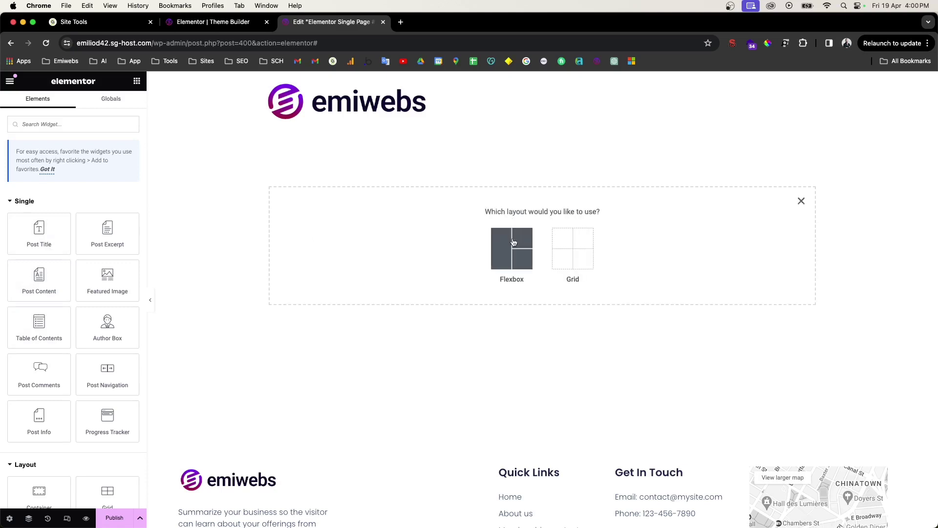
pyautogui.click(513, 242)
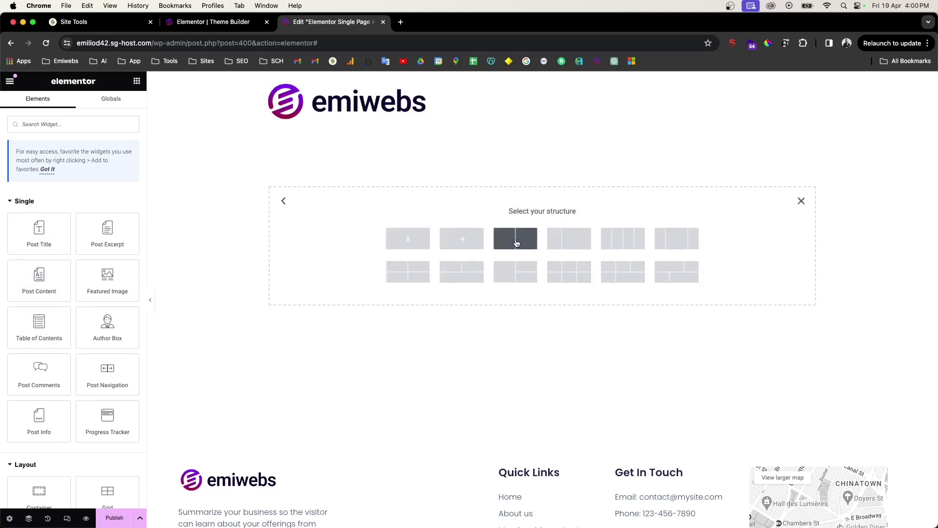
pyautogui.click(517, 243)
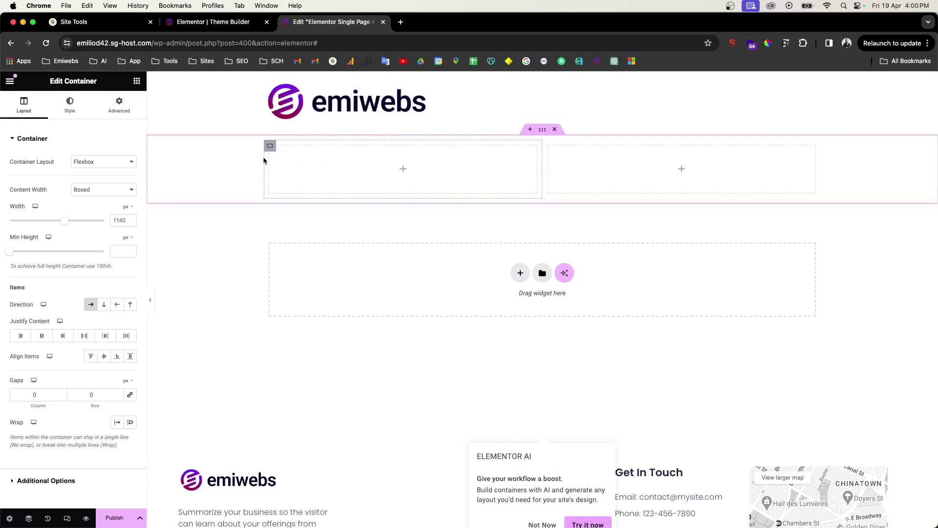
pyautogui.click(136, 81)
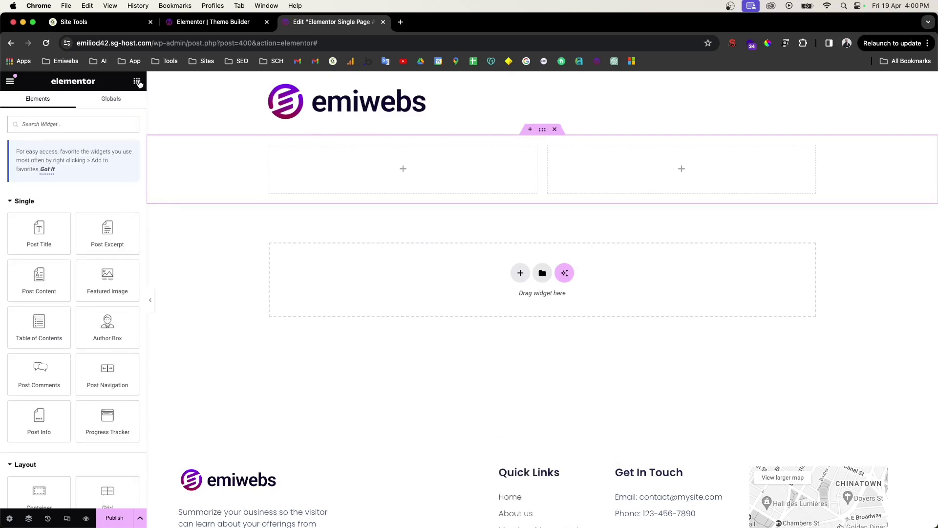
# Step: Place a WordPress Menu widget in the left column and a Post Content widget in the right column
pyautogui.click(104, 122)
pyautogui.write('menu')
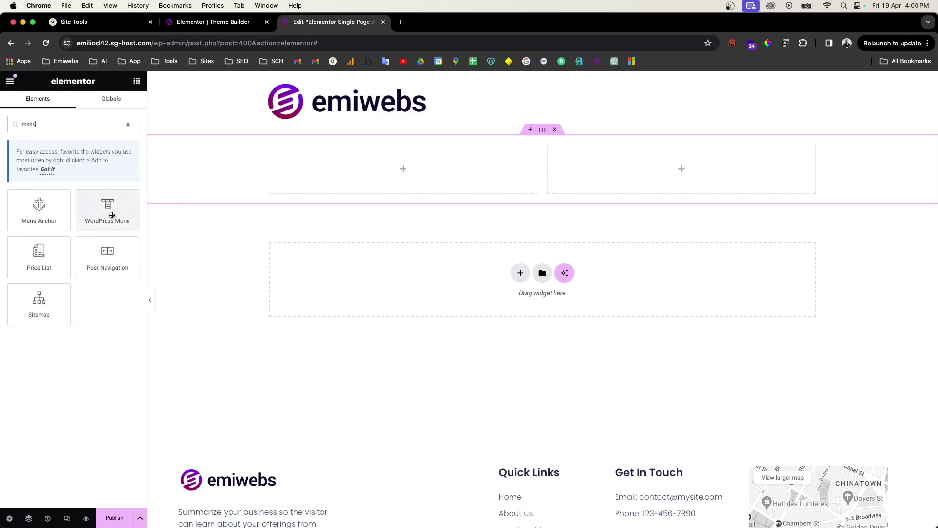
pyautogui.moveTo(108, 209); pyautogui.dragTo(385, 178)
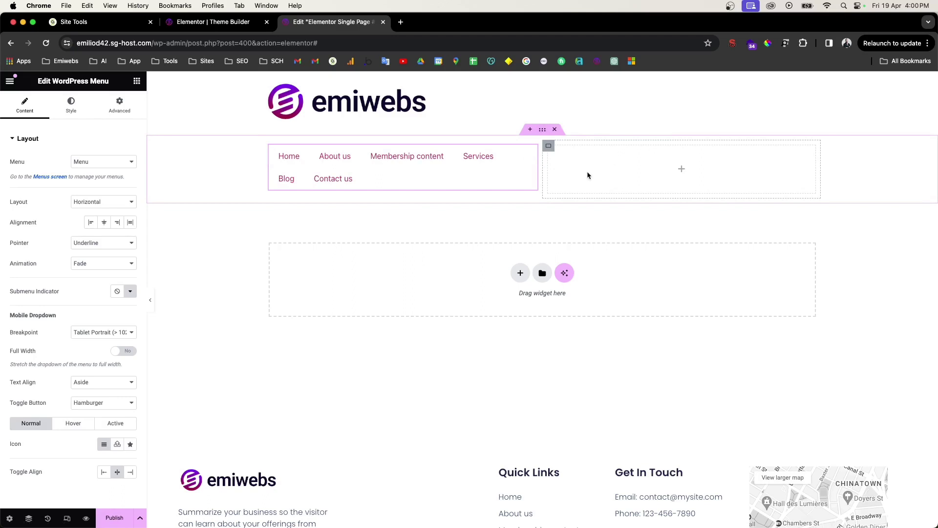
pyautogui.click(137, 81)
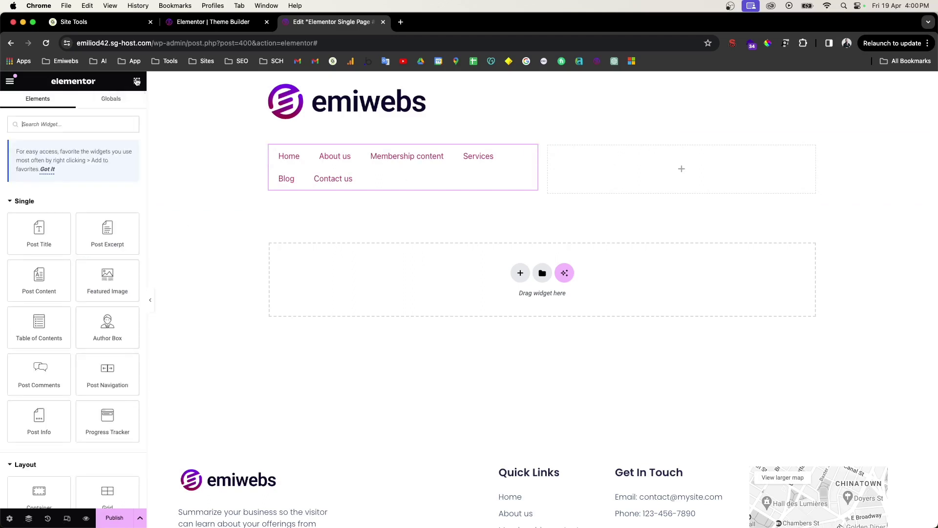
pyautogui.moveTo(43, 287); pyautogui.dragTo(614, 179)
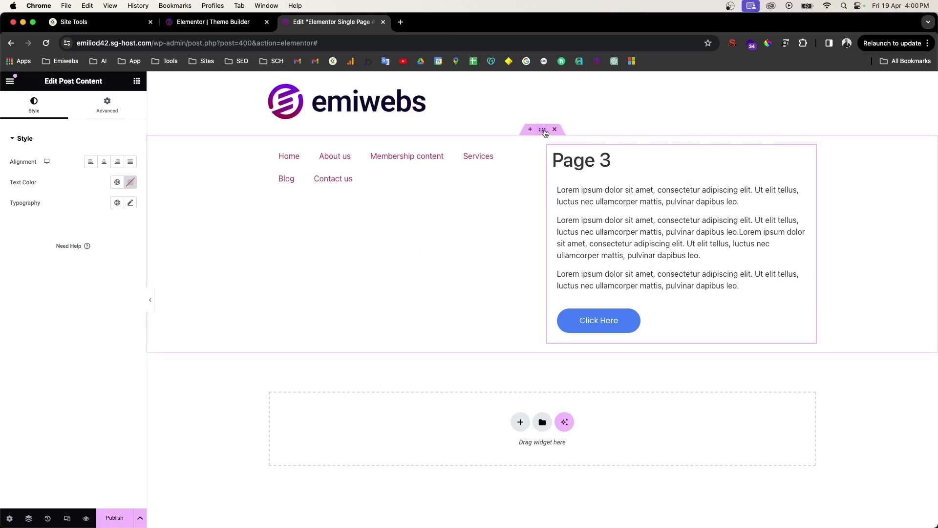
# Step: Set the two-column container's Content Width to Full Width
pyautogui.click(543, 130)
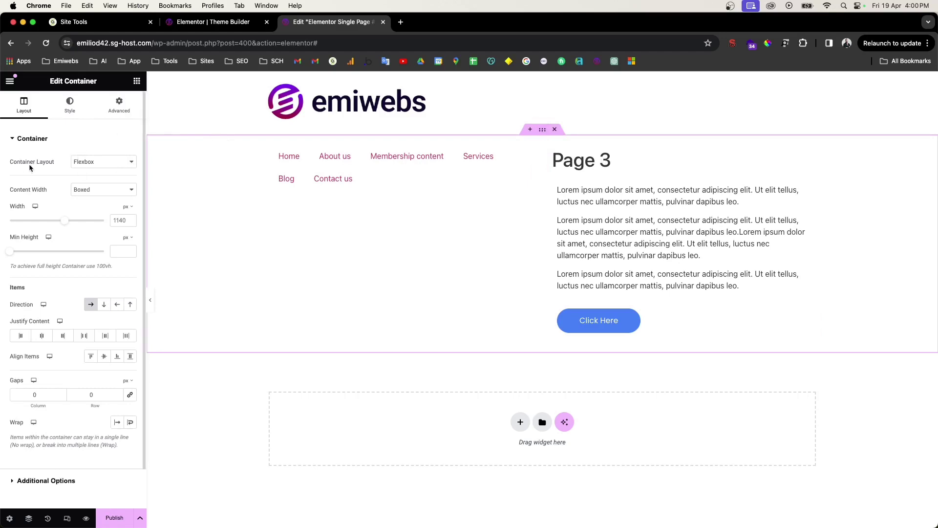
pyautogui.click(81, 192)
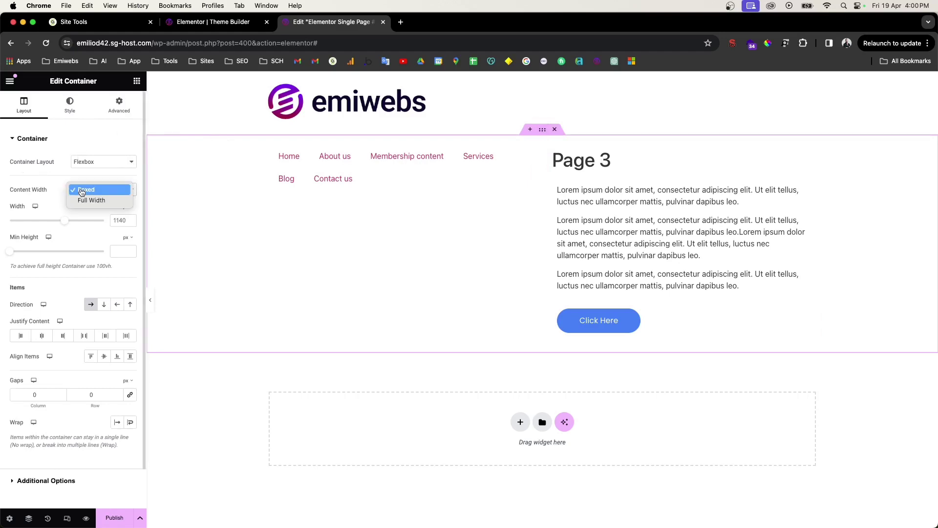
pyautogui.click(89, 201)
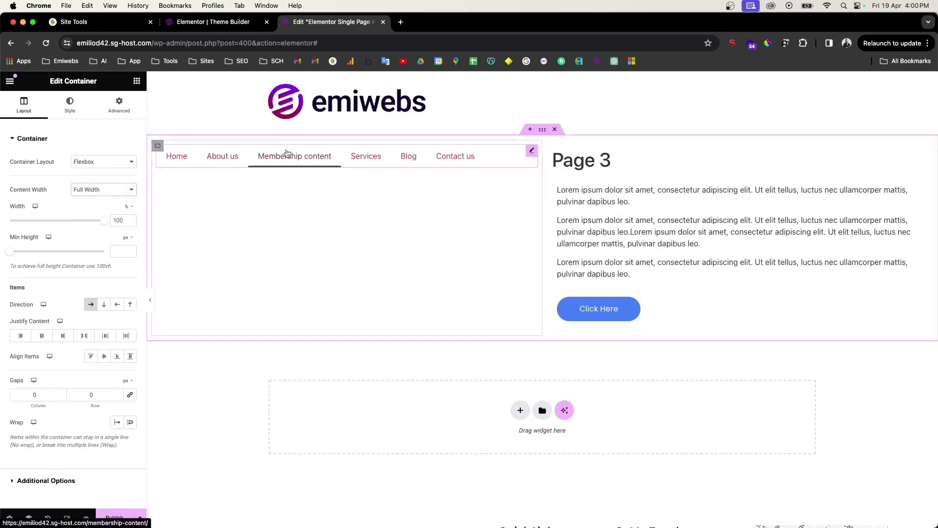
# Step: Set the menu column width to 20% and the Page 3 content column to 100%
pyautogui.click(156, 146)
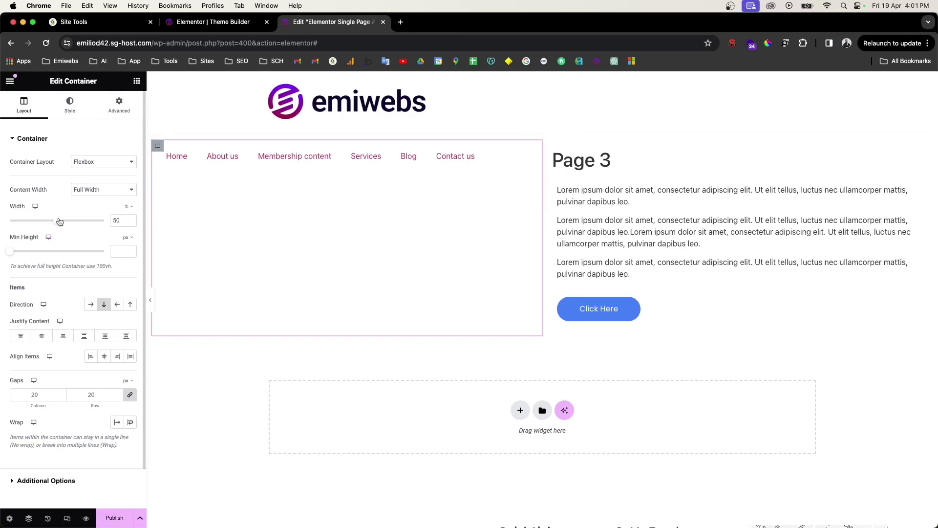
pyautogui.moveTo(57, 224); pyautogui.dragTo(33, 225)
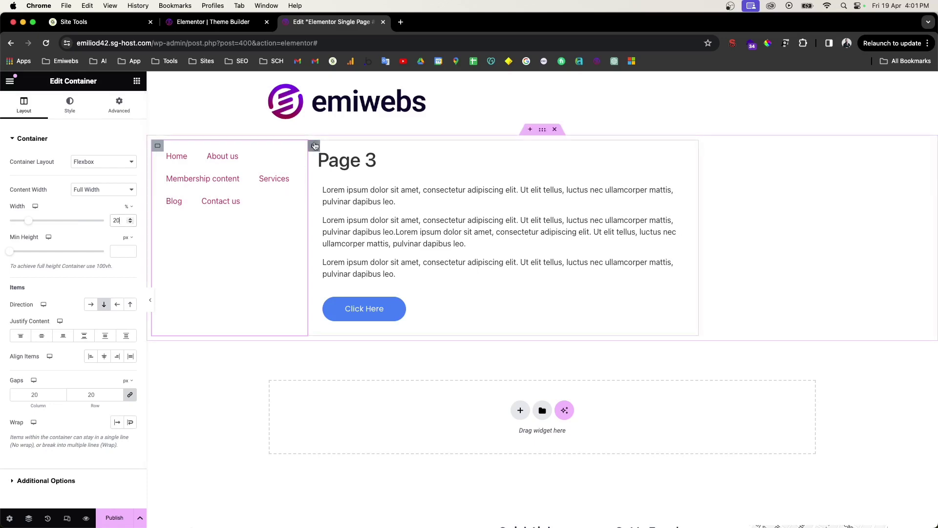
pyautogui.click(686, 159)
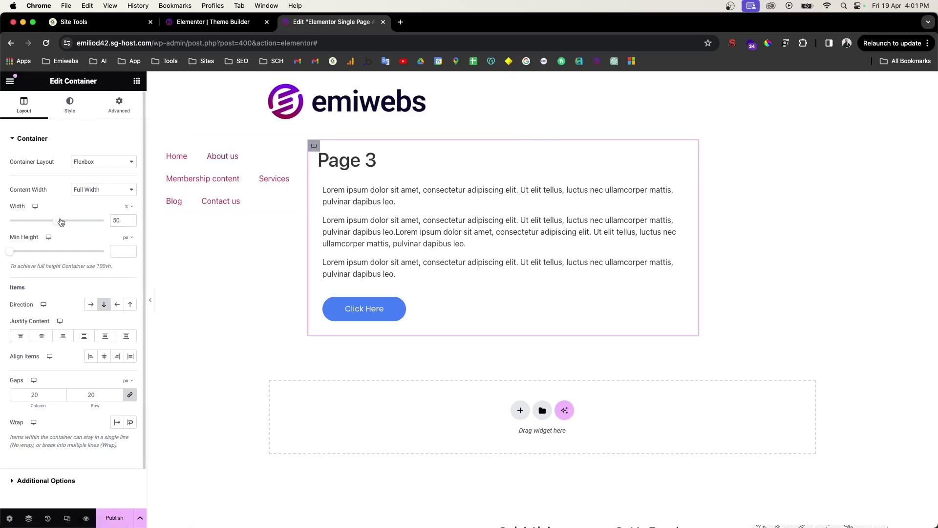
pyautogui.moveTo(60, 224); pyautogui.dragTo(128, 220)
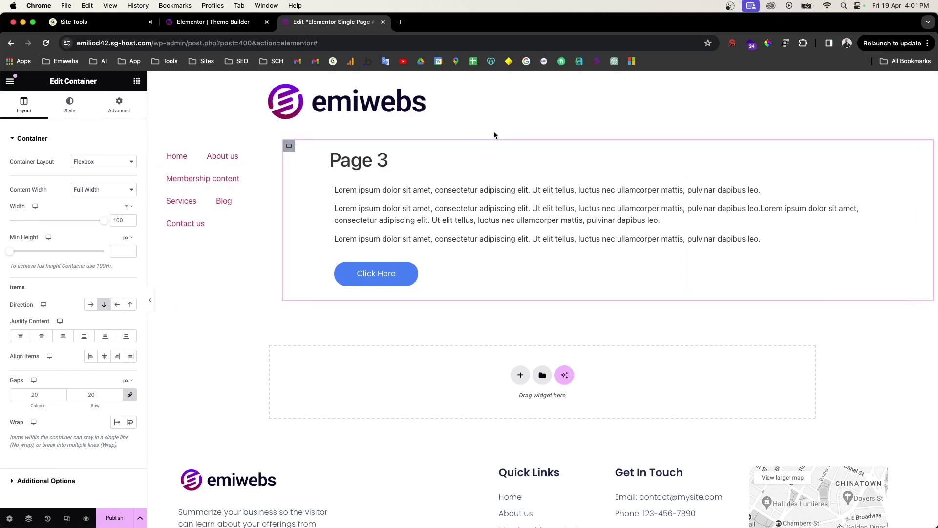
pyautogui.click(158, 147)
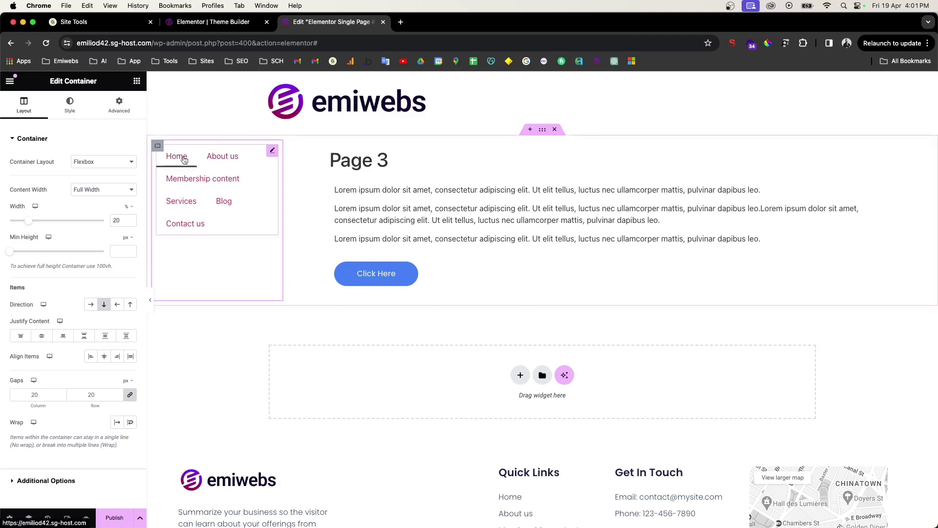
pyautogui.click(76, 116)
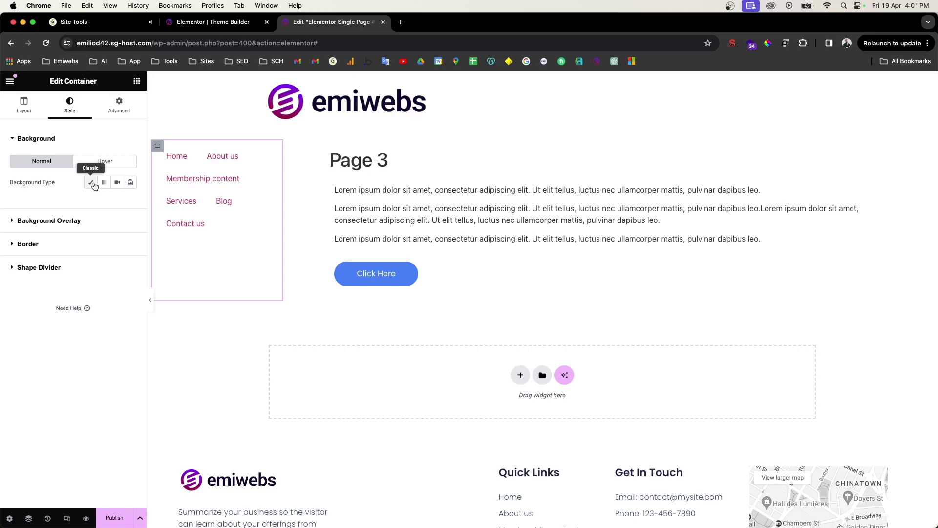
# Step: Give the menu column a Classic background using the Blue global colour
pyautogui.click(90, 184)
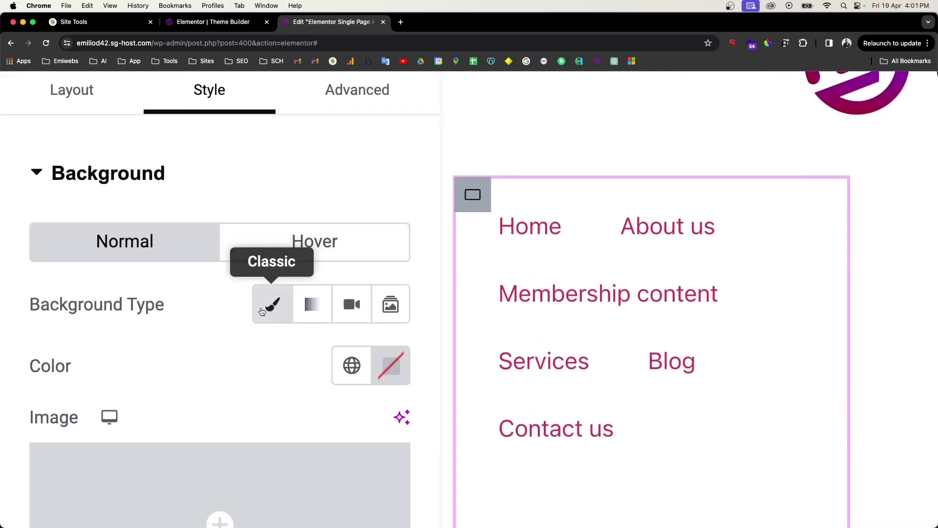
pyautogui.scroll(-3, 260, 309)
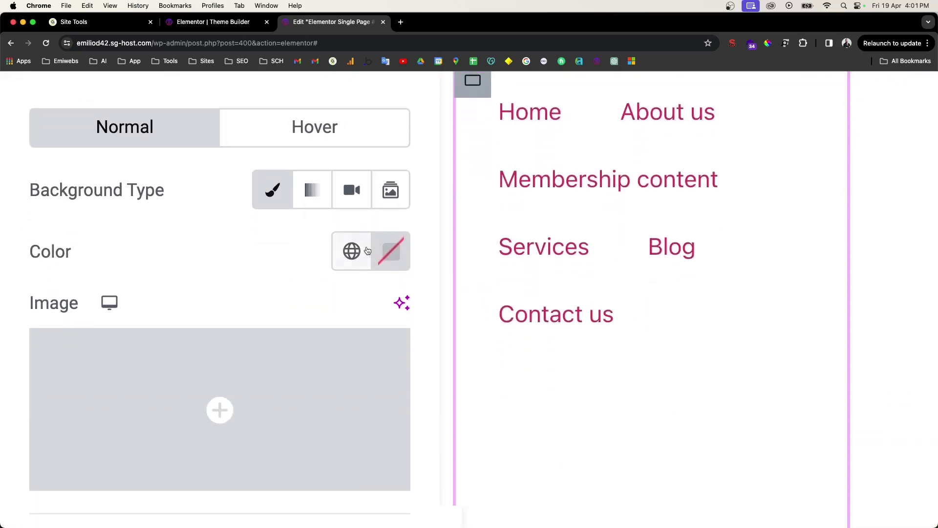
pyautogui.click(337, 268)
pyautogui.scroll(-3, 205, 391)
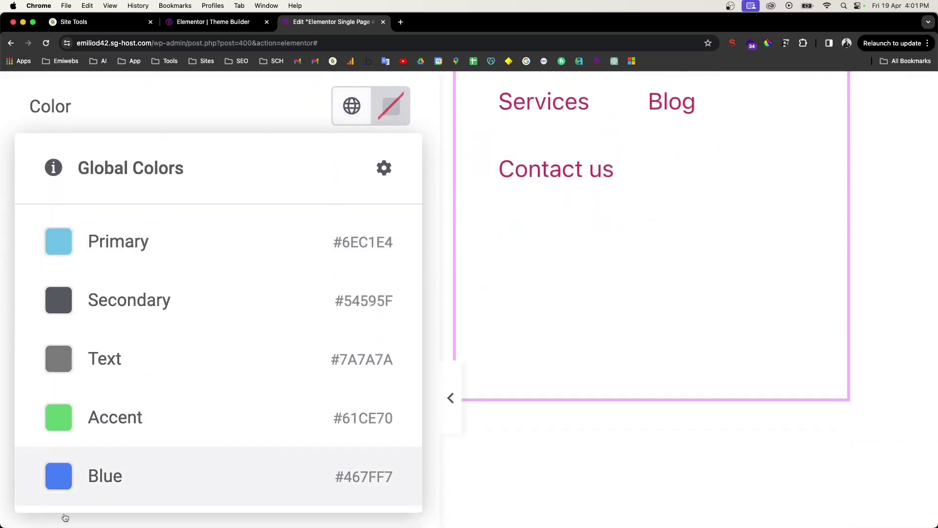
pyautogui.click(95, 490)
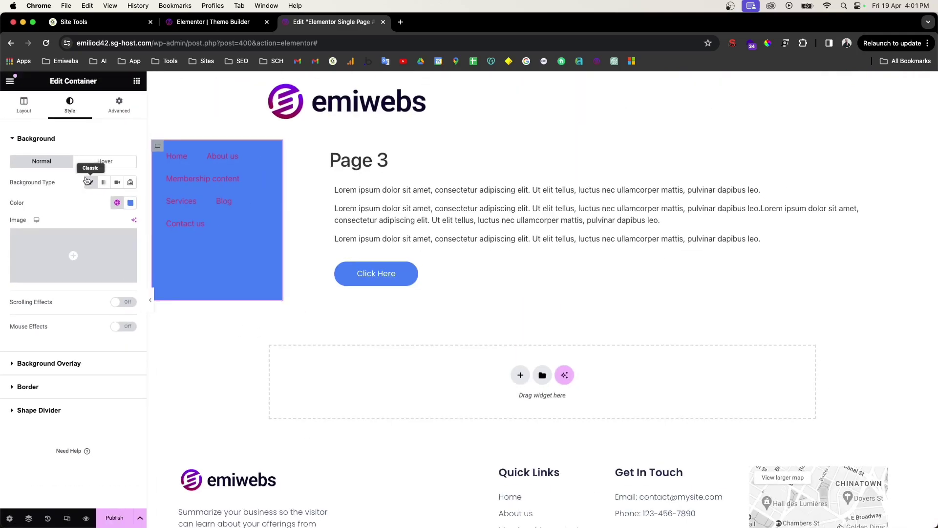
# Step: Set the menu widget's layout to Vertical and open the WordPress Menus screen
pyautogui.click(274, 152)
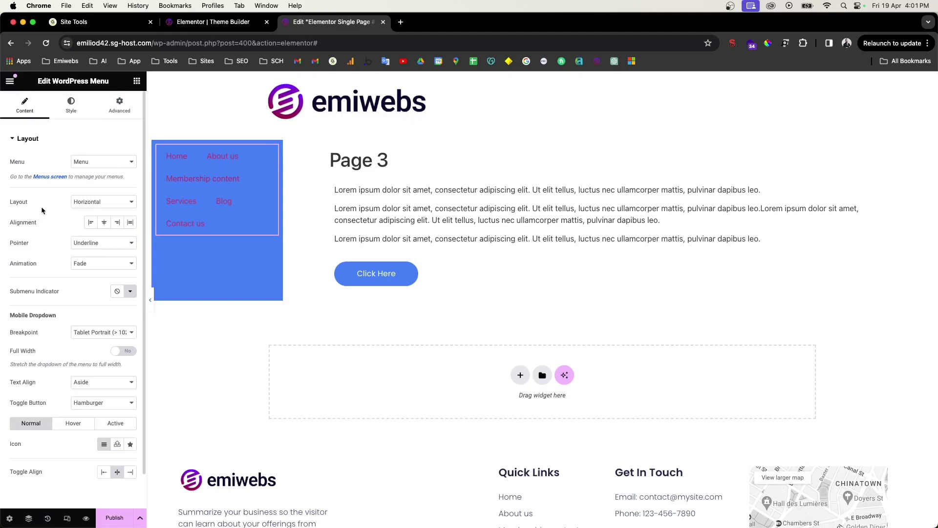
pyautogui.click(94, 205)
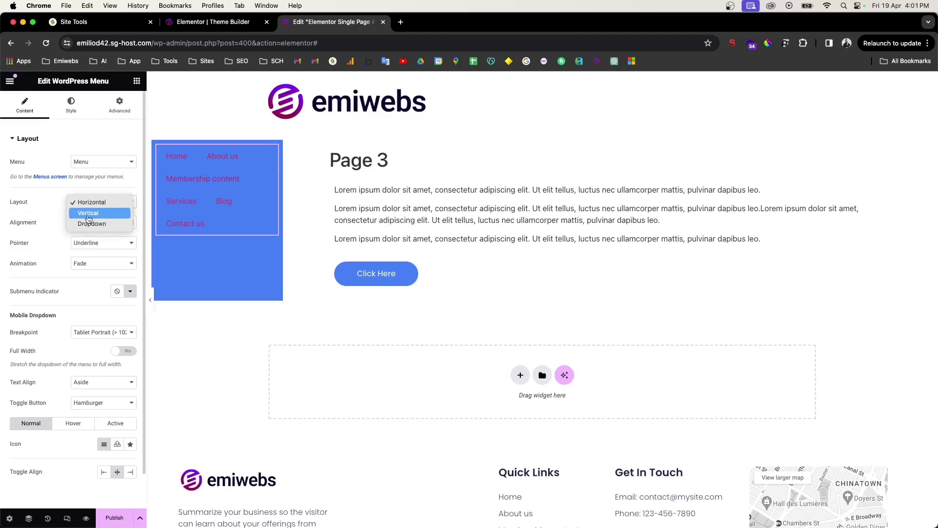
pyautogui.click(88, 215)
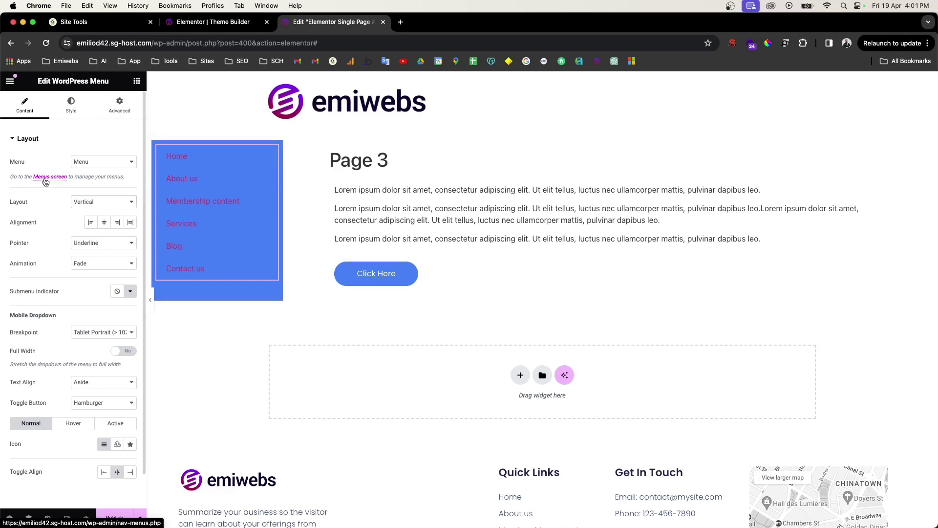
pyautogui.click(45, 178)
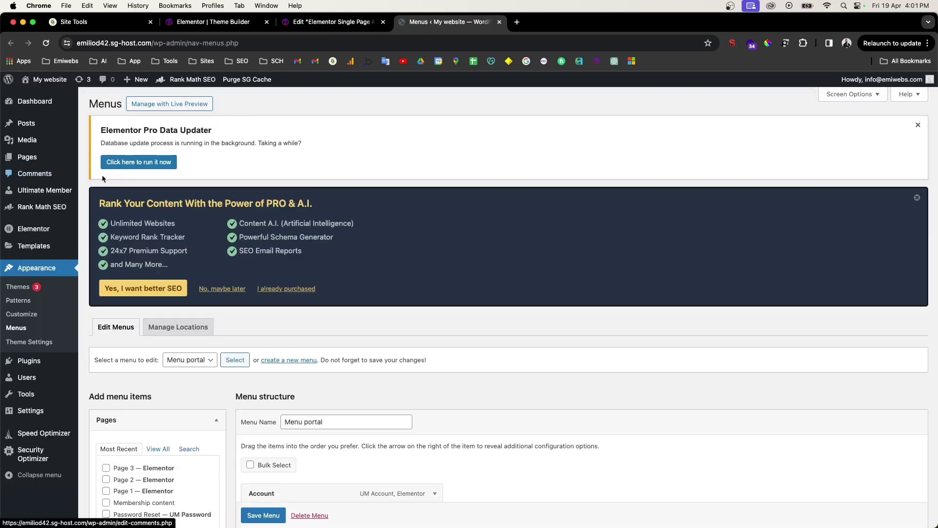
# Step: Create a new WordPress menu named 'Menu portal 2'
pyautogui.scroll(-3, 137, 246)
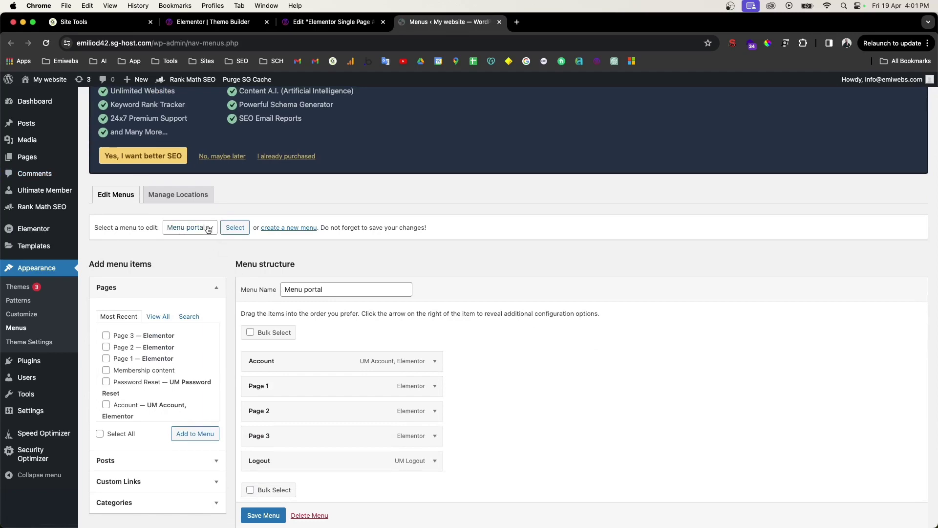
pyautogui.scroll(3, 236, 315)
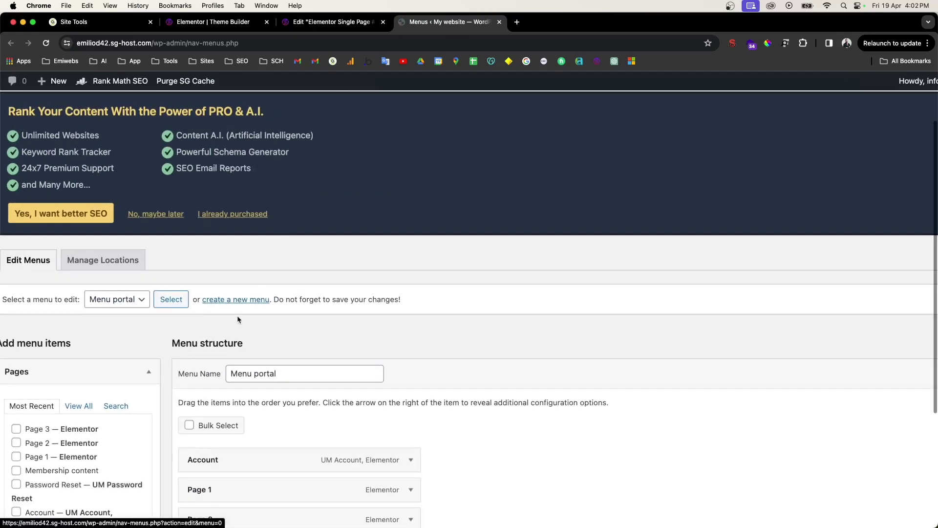
pyautogui.scroll(-3, 245, 304)
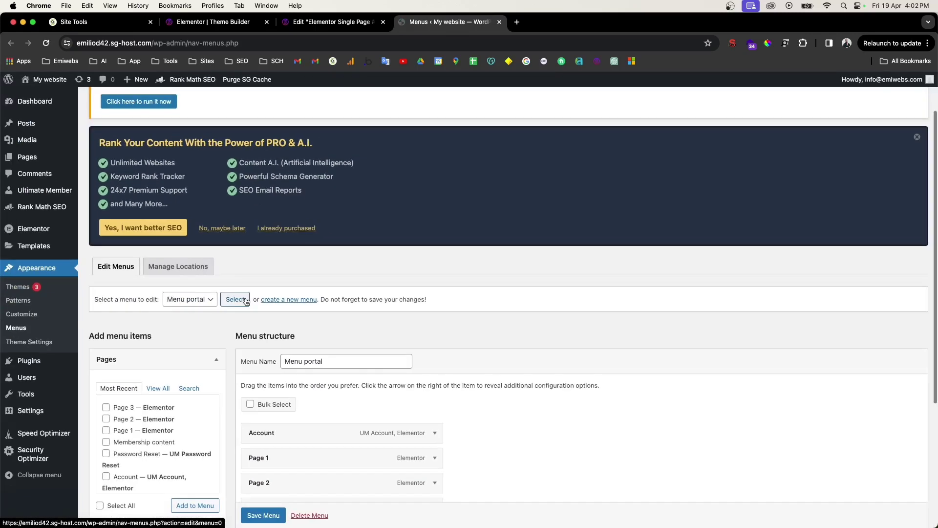
pyautogui.click(302, 304)
pyautogui.scroll(-3, 301, 298)
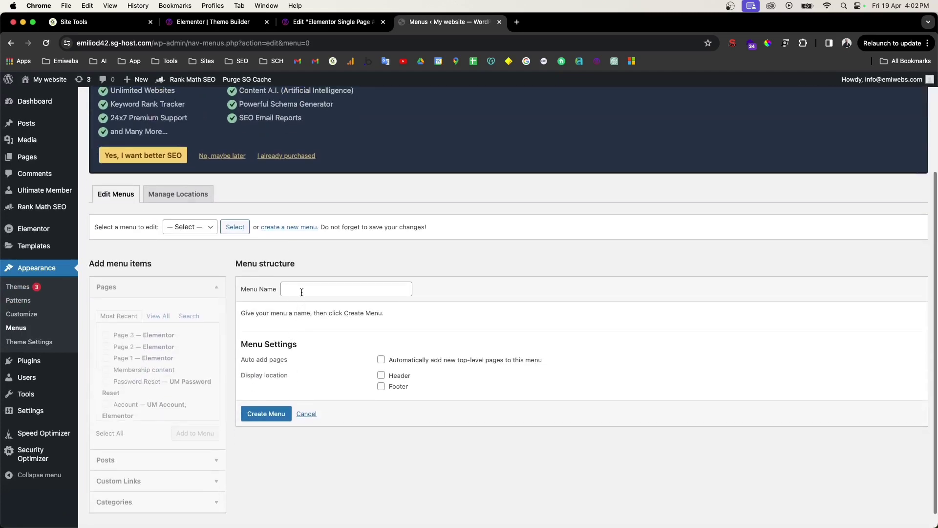
pyautogui.click(301, 290)
pyautogui.write('Por')
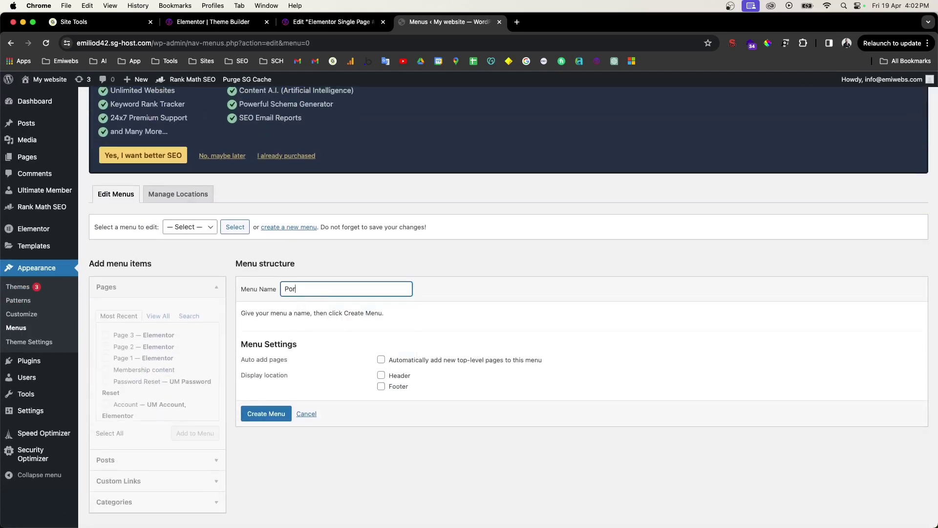
pyautogui.press('BackSpace')
pyautogui.press('BackSpace')
pyautogui.press('BackSpace')
pyautogui.write('Menu portal')
pyautogui.click(280, 420)
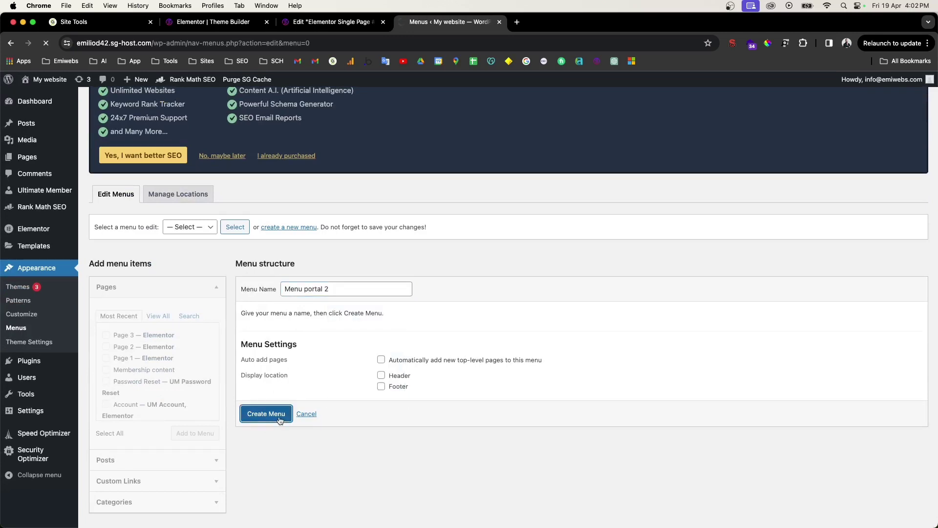
# Step: Add the Account, Page 3, Page 2 and Page 1 pages to Menu portal 2
pyautogui.scroll(-4, 220, 337)
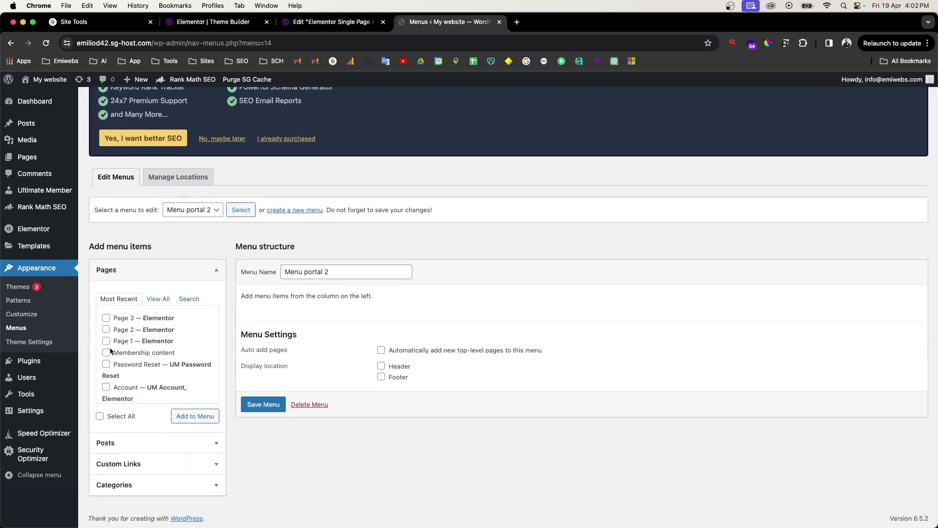
pyautogui.scroll(-2, 127, 356)
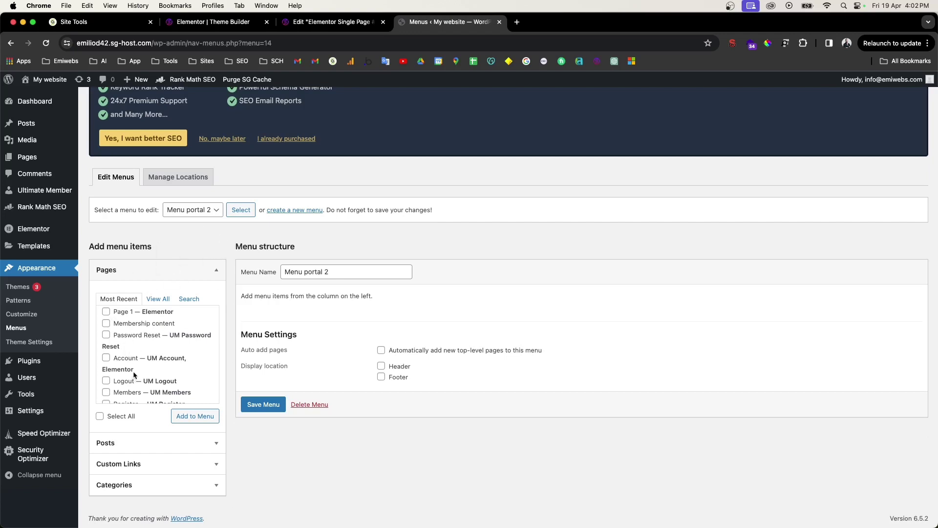
pyautogui.click(137, 363)
pyautogui.scroll(2, 115, 352)
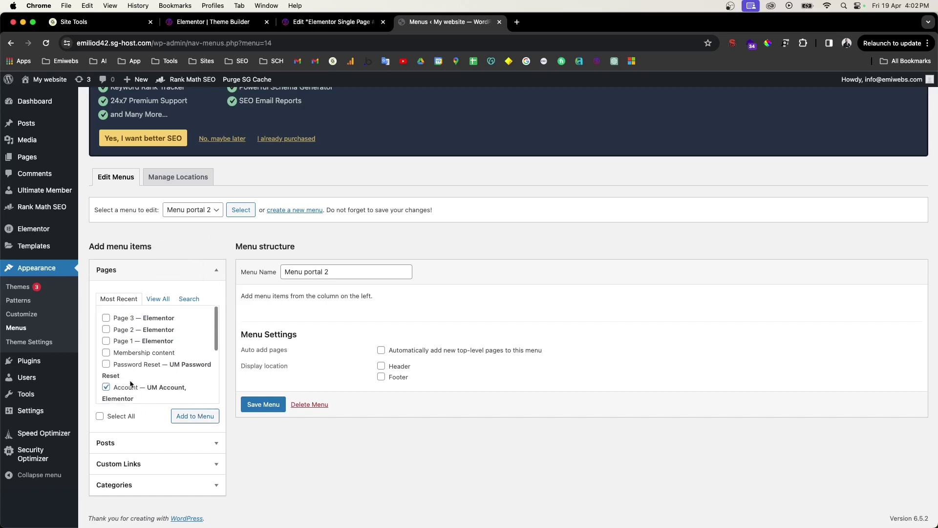
pyautogui.click(108, 341)
pyautogui.click(107, 330)
pyautogui.click(106, 317)
pyautogui.click(206, 417)
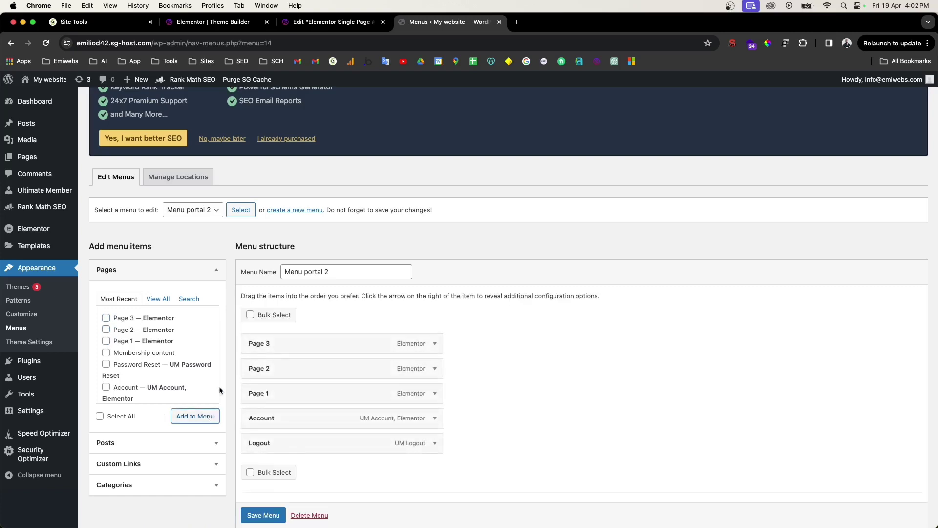
# Step: Reorder the menu: Account at top, Page 1 below it, Page 2 nested under Page 1
pyautogui.moveTo(291, 421); pyautogui.dragTo(292, 343)
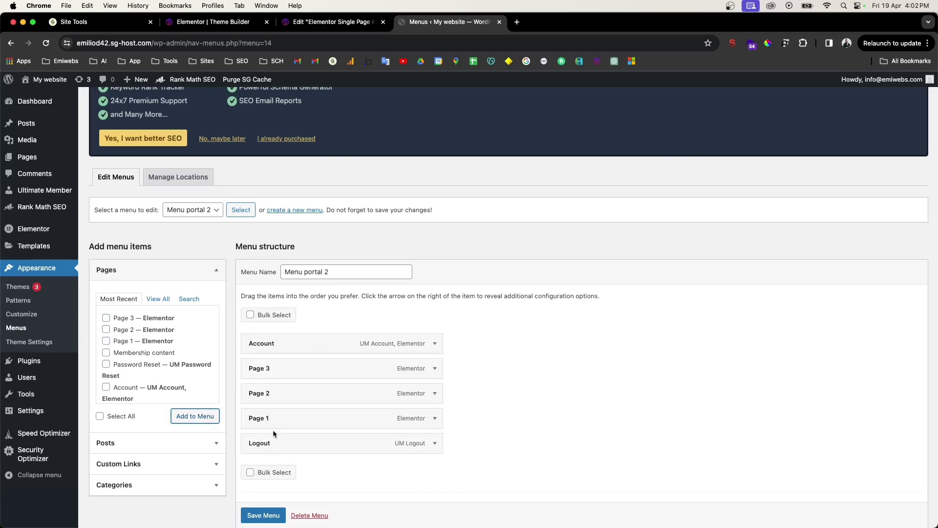
pyautogui.moveTo(274, 433); pyautogui.dragTo(291, 369)
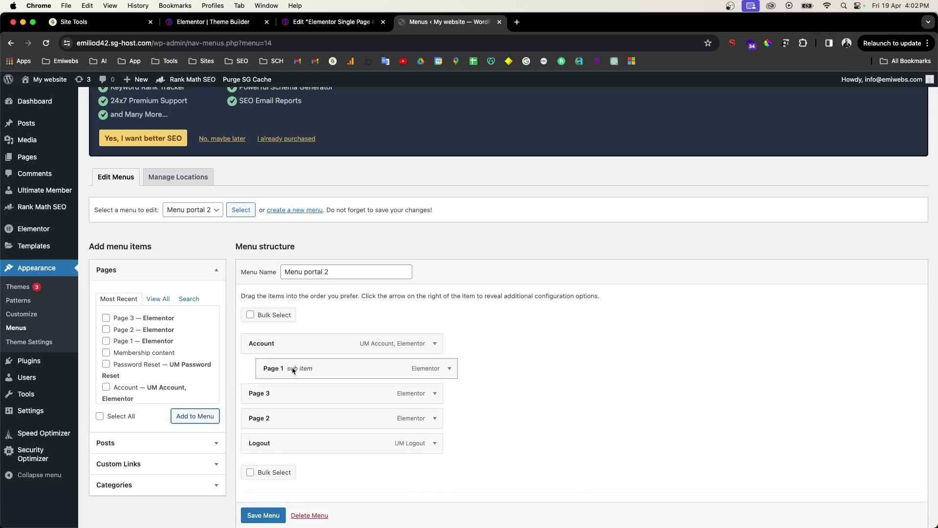
pyautogui.moveTo(285, 423); pyautogui.dragTo(268, 386)
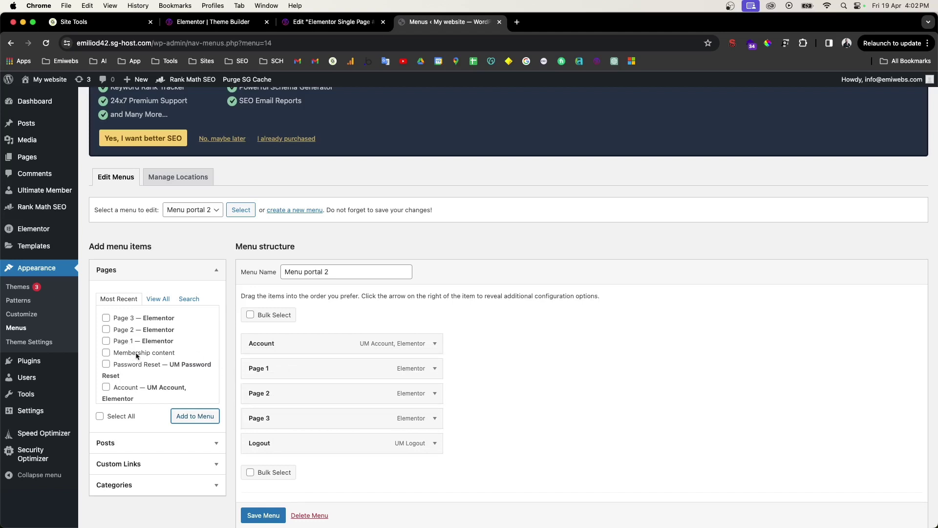
# Step: Add the Services page as a sub item under Page 1 and save Menu portal 2
pyautogui.scroll(-5, 157, 370)
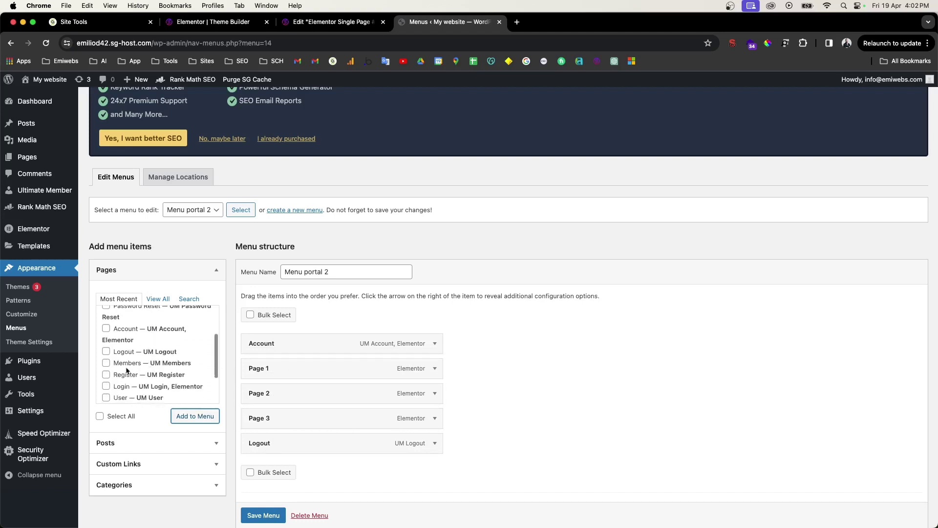
pyautogui.scroll(-1, 128, 371)
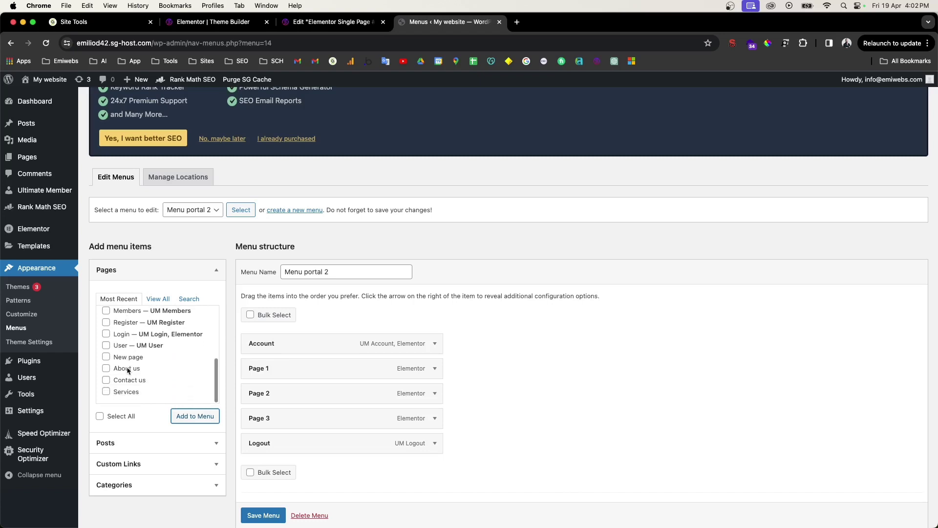
pyautogui.click(106, 391)
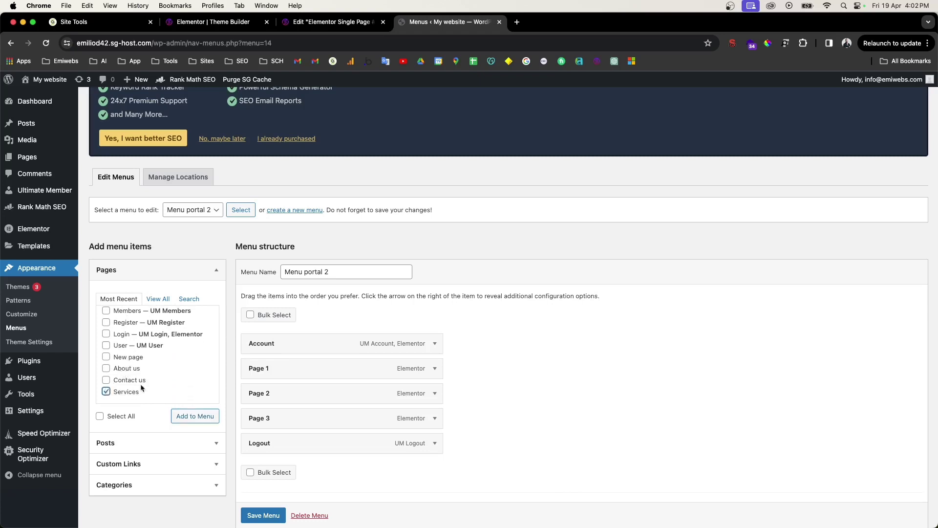
pyautogui.click(200, 415)
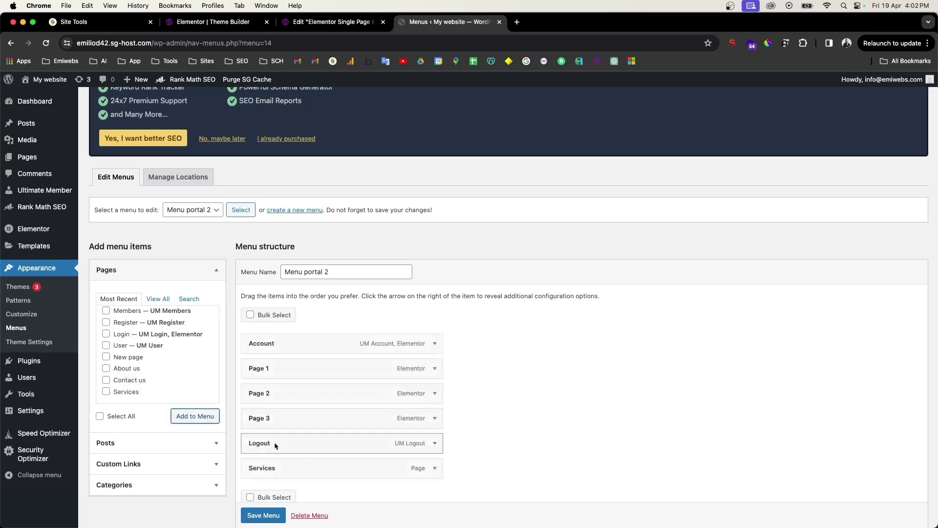
pyautogui.moveTo(274, 469); pyautogui.dragTo(288, 391)
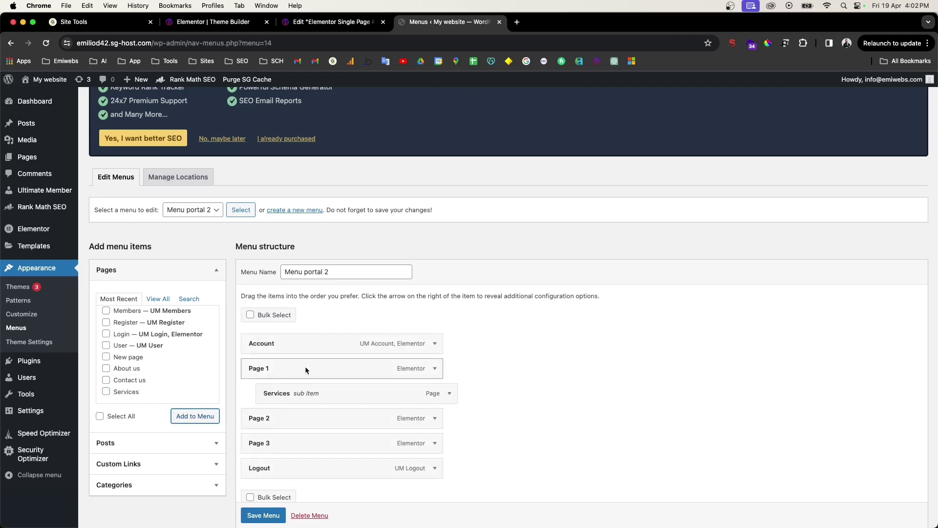
pyautogui.click(264, 520)
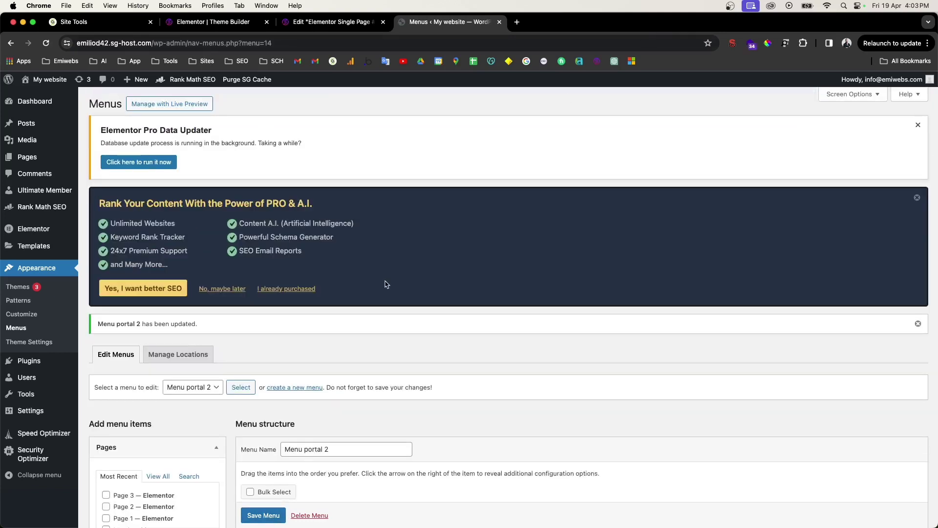
pyautogui.click(230, 24)
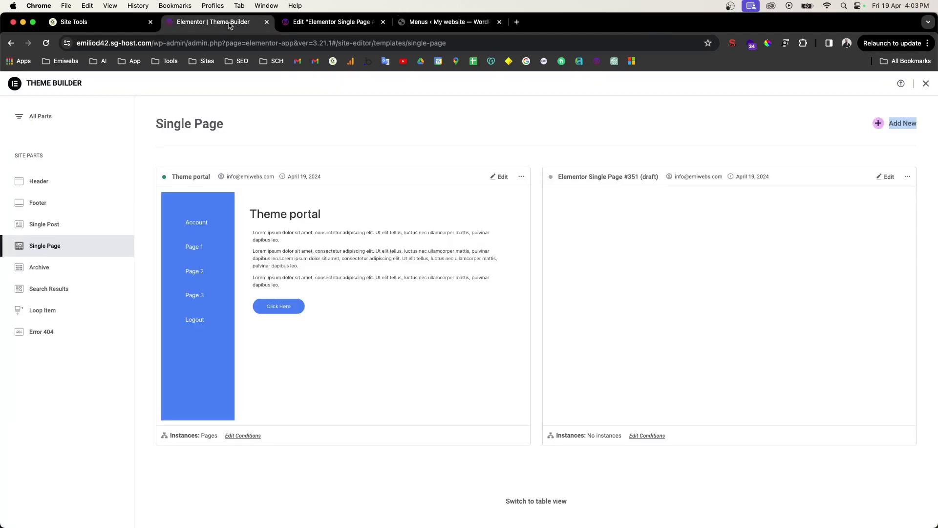
# Step: Return to the Single Page template editor, check its Menu list, and reload the editor
pyautogui.click(327, 22)
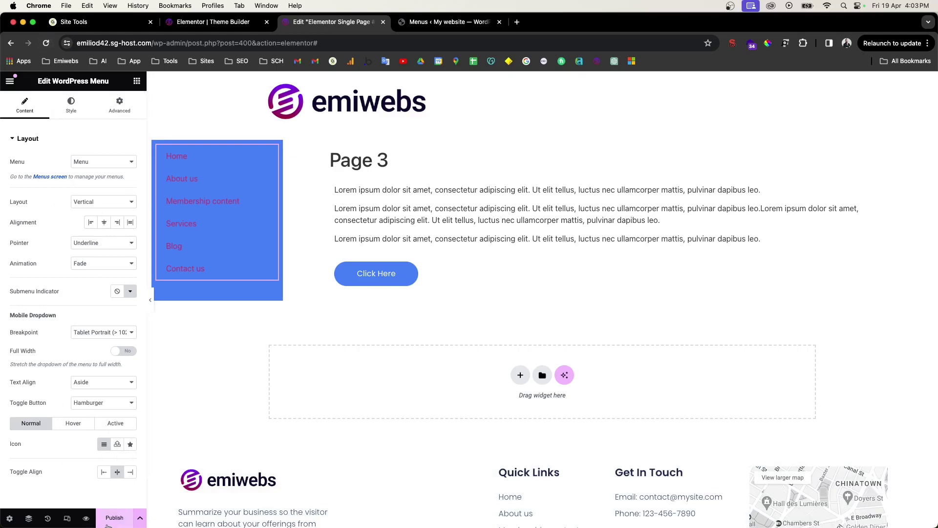
pyautogui.click(108, 525)
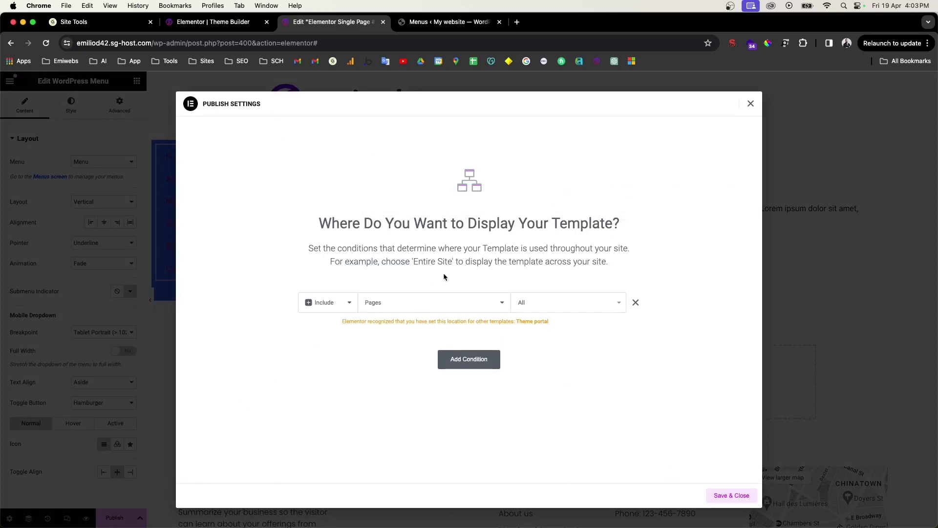
pyautogui.click(751, 103)
pyautogui.click(80, 161)
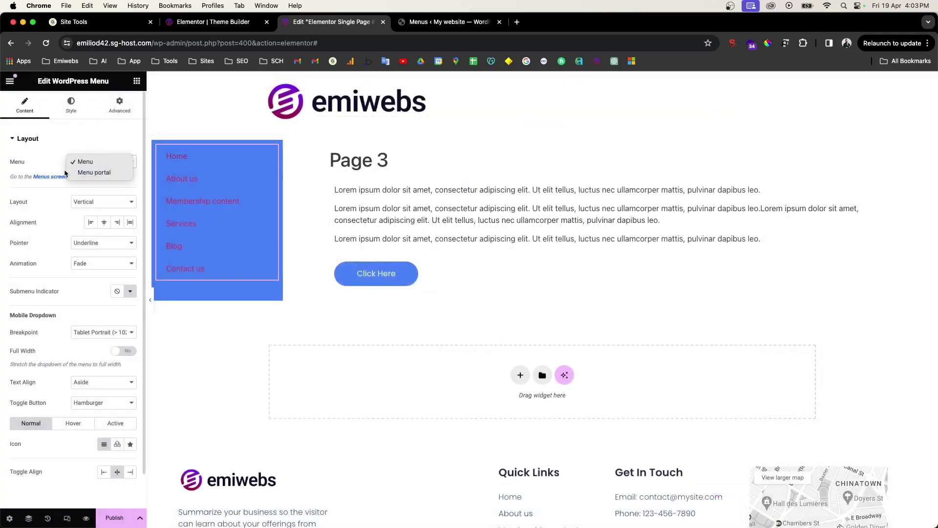
pyautogui.press('Escape')
pyautogui.click(46, 43)
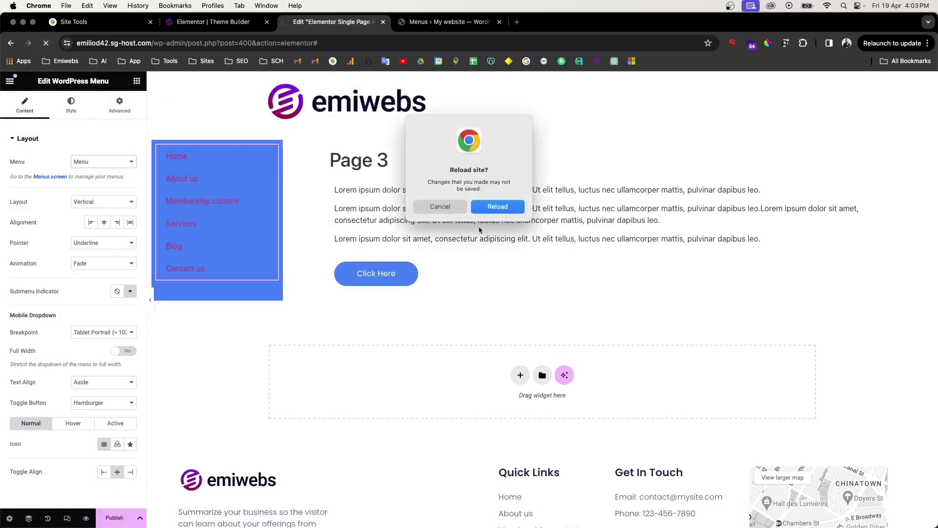
pyautogui.click(490, 207)
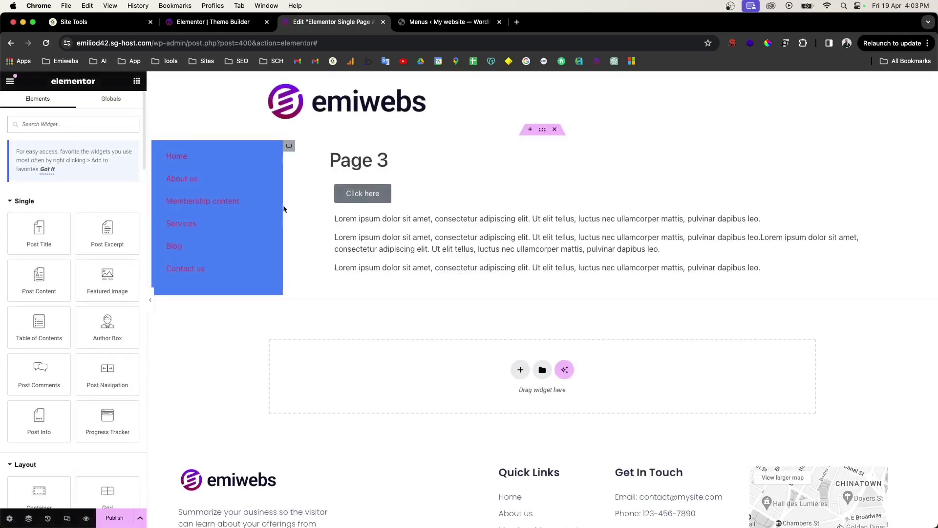
# Step: Set the sidebar nav menu widget to display Menu portal 2
pyautogui.click(230, 167)
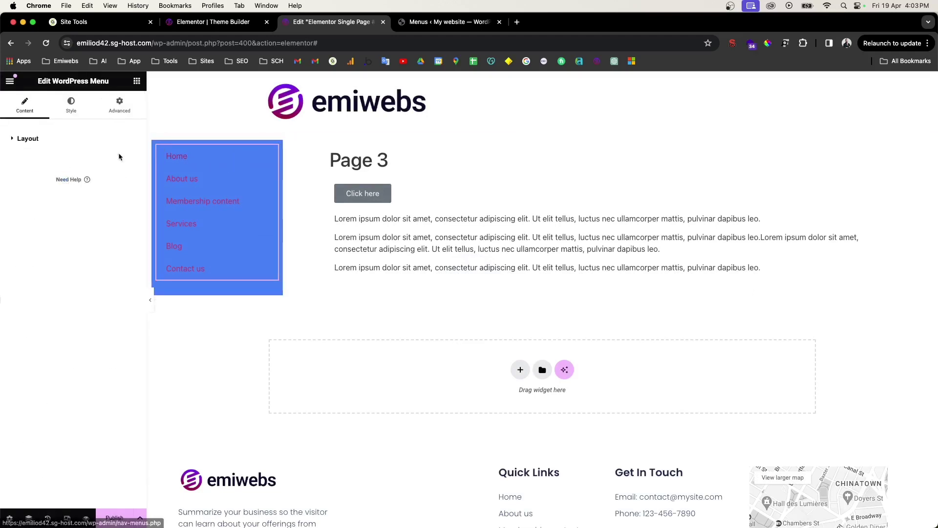
pyautogui.click(111, 162)
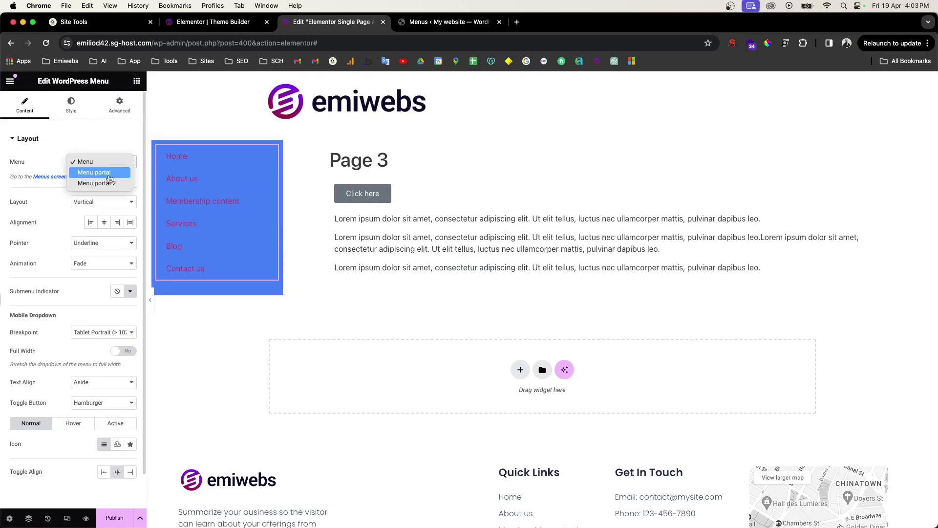
pyautogui.click(97, 184)
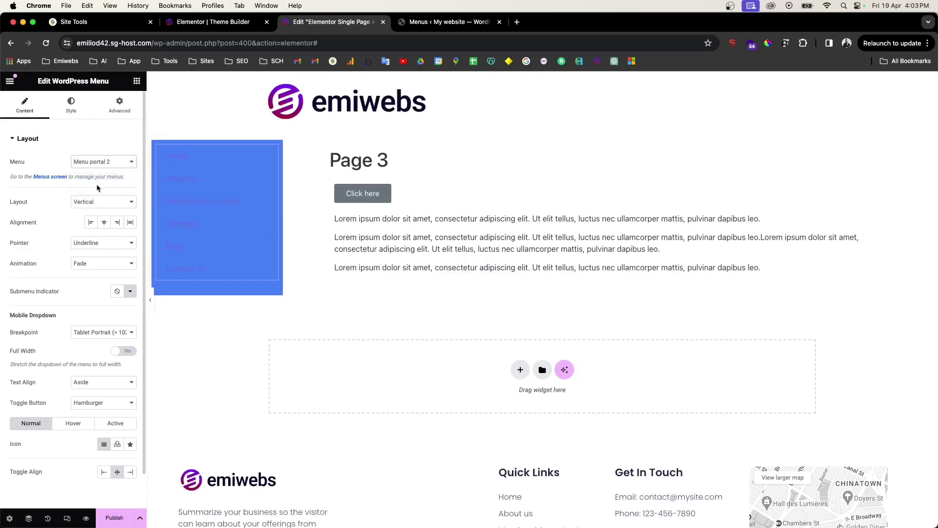
# Step: Replace the submenu indicator with the Angle right icon found by searching 'right'
pyautogui.moveTo(175, 179)
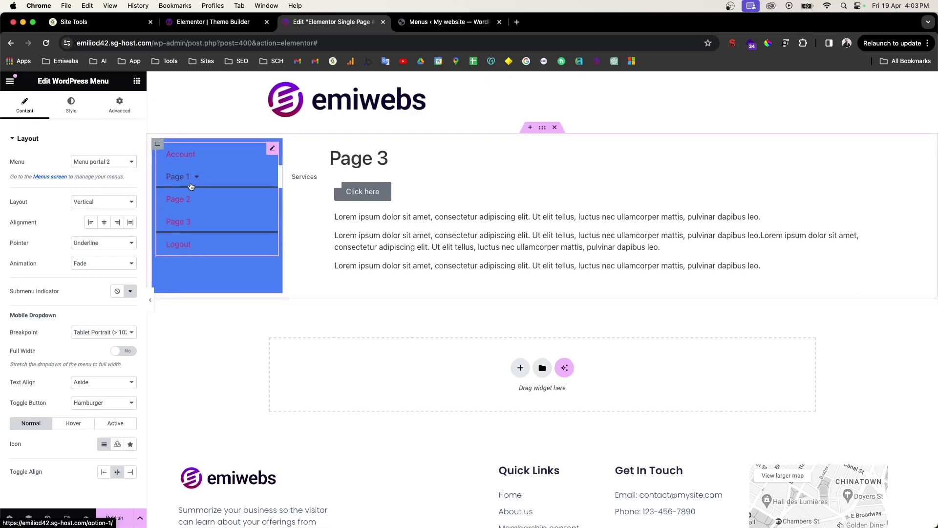
pyautogui.scroll(-1, 191, 195)
pyautogui.click(129, 273)
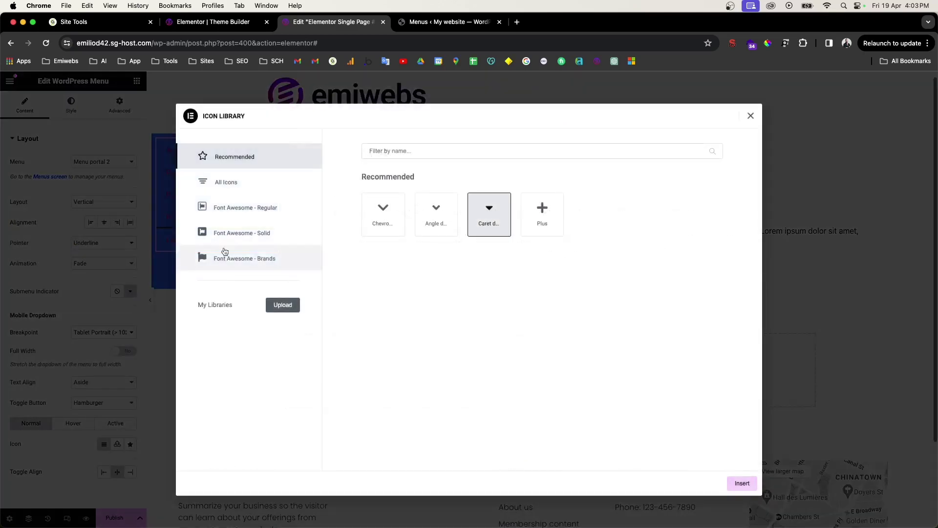
pyautogui.click(446, 155)
pyautogui.write('right')
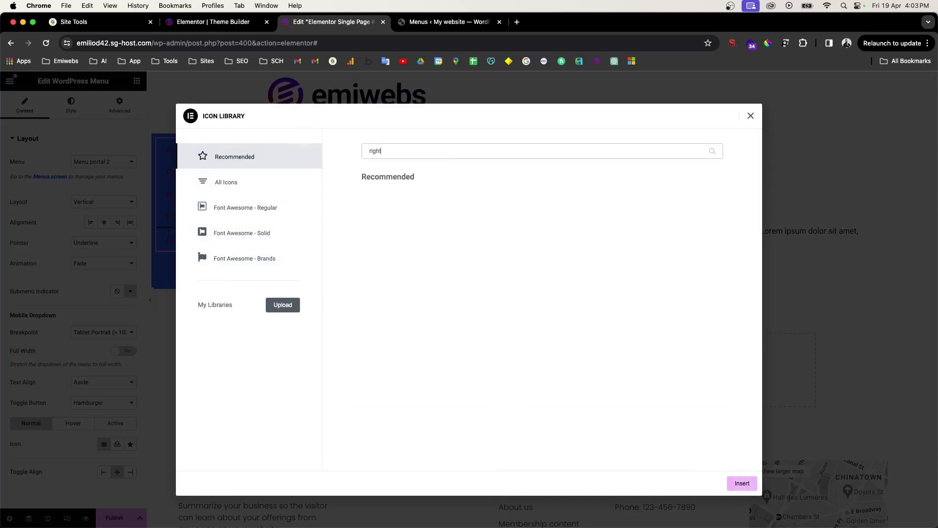
pyautogui.press('BackSpace')
pyautogui.press('BackSpace')
pyautogui.click(225, 182)
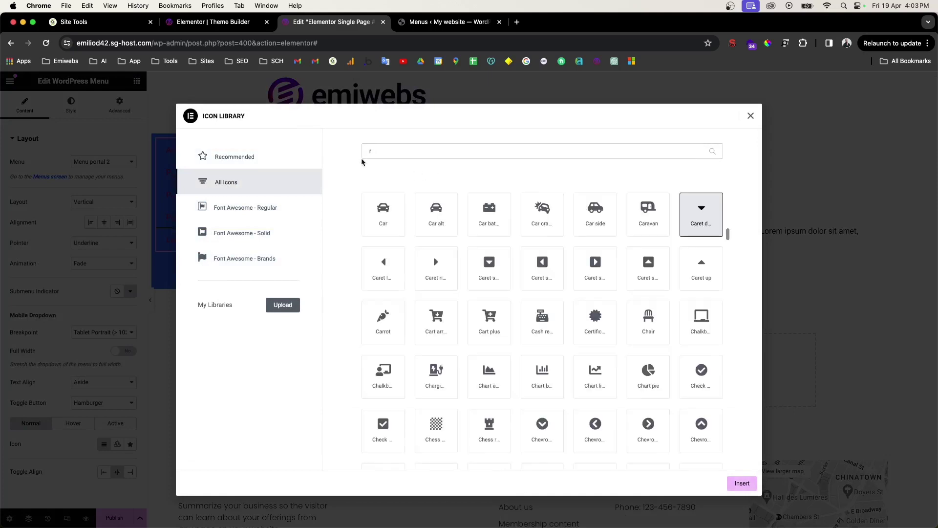
pyautogui.click(381, 153)
pyautogui.write('ight')
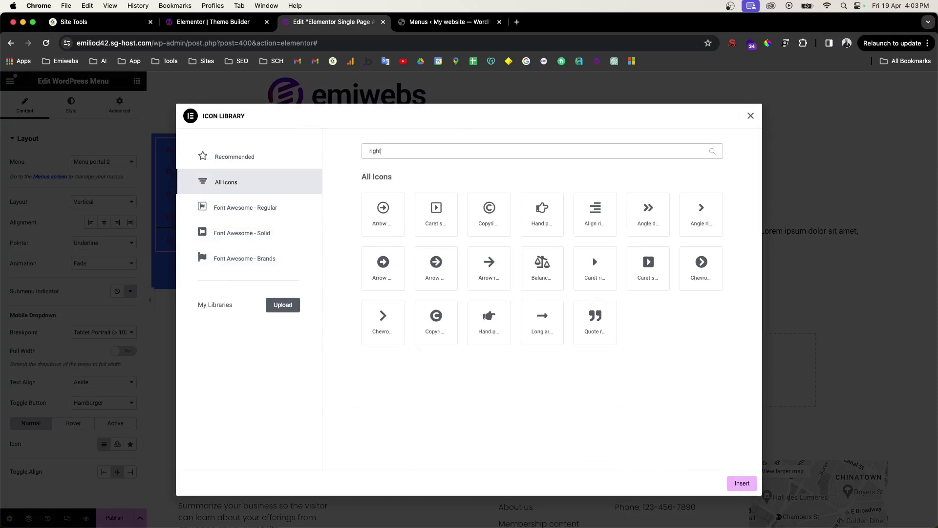
pyautogui.click(711, 215)
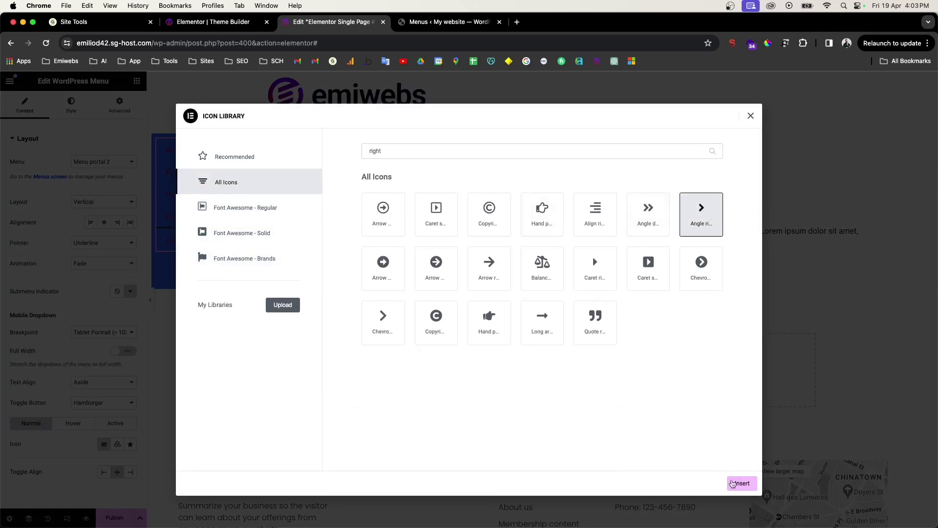
pyautogui.click(733, 484)
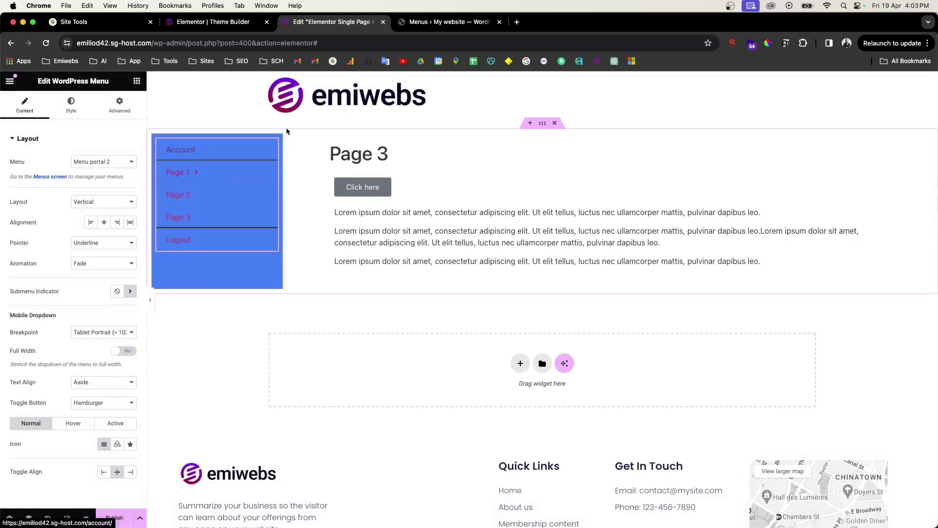
# Step: Select the outer container holding the sidebar and content, and look at its Min Height
pyautogui.click(543, 124)
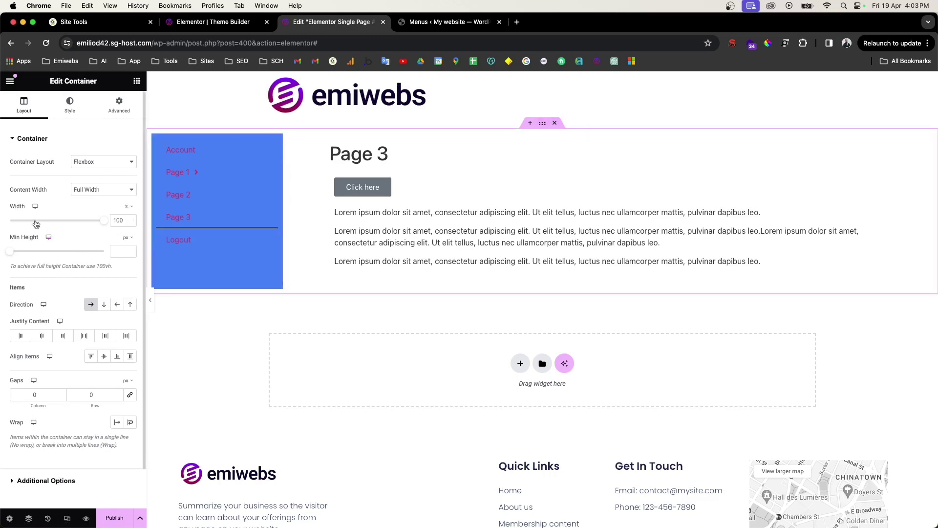
pyautogui.click(14, 242)
pyautogui.moveTo(14, 267); pyautogui.dragTo(88, 274)
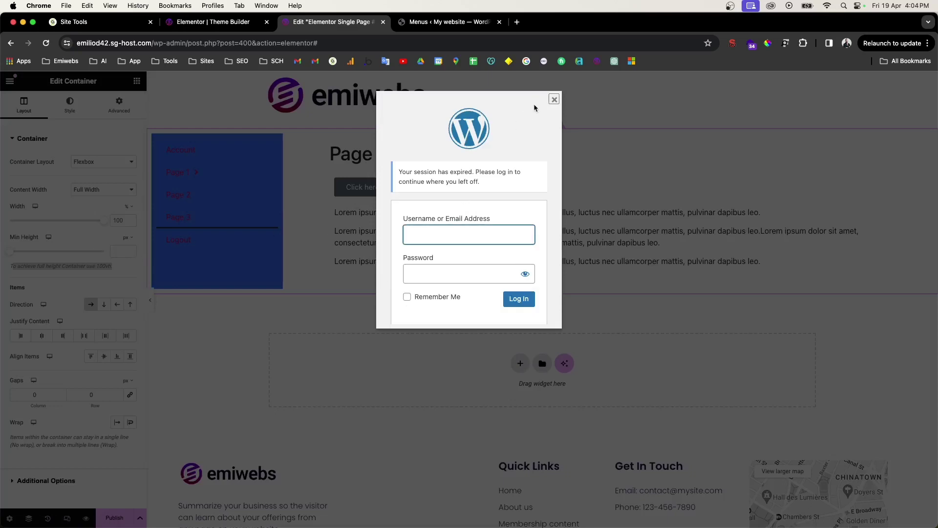
# Step: Log back into WordPress with the saved credentials after the session expired
pyautogui.click(465, 233)
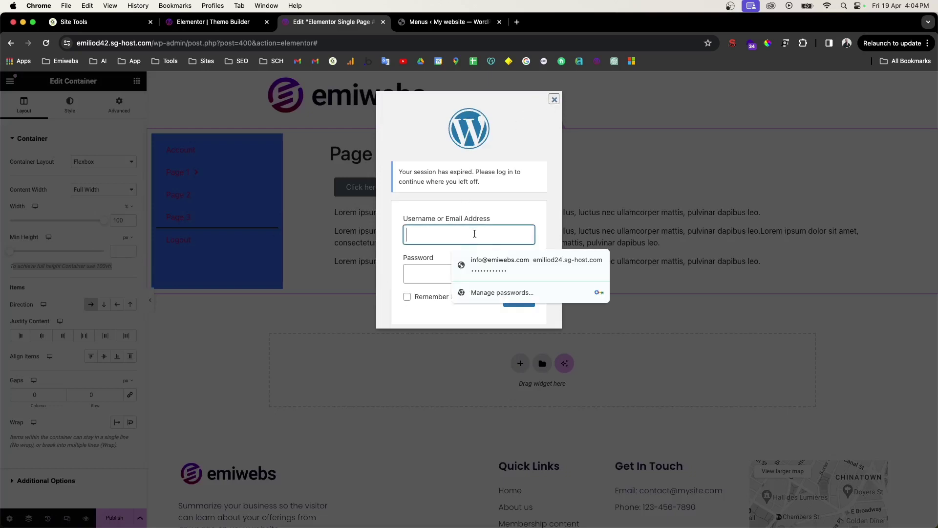
pyautogui.click(485, 258)
pyautogui.click(465, 271)
pyautogui.press('BackSpace')
pyautogui.press('BackSpace')
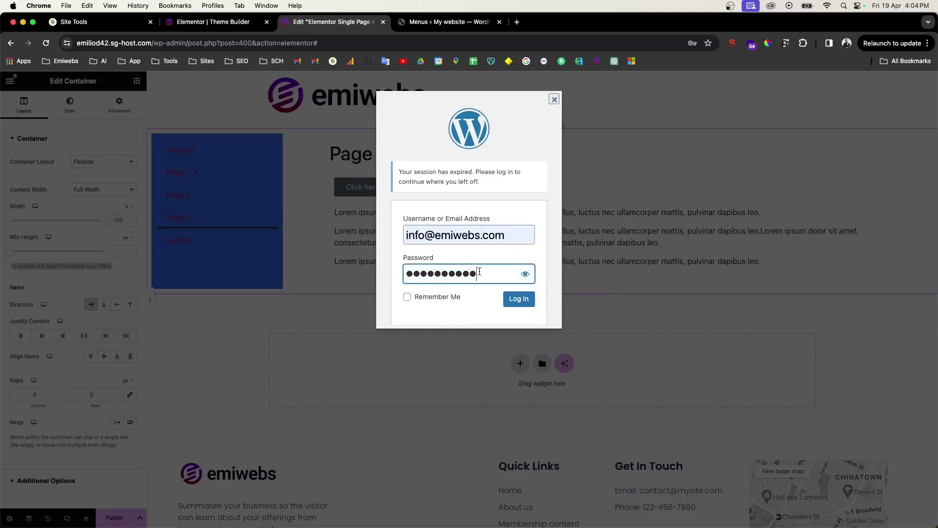
pyautogui.click(517, 298)
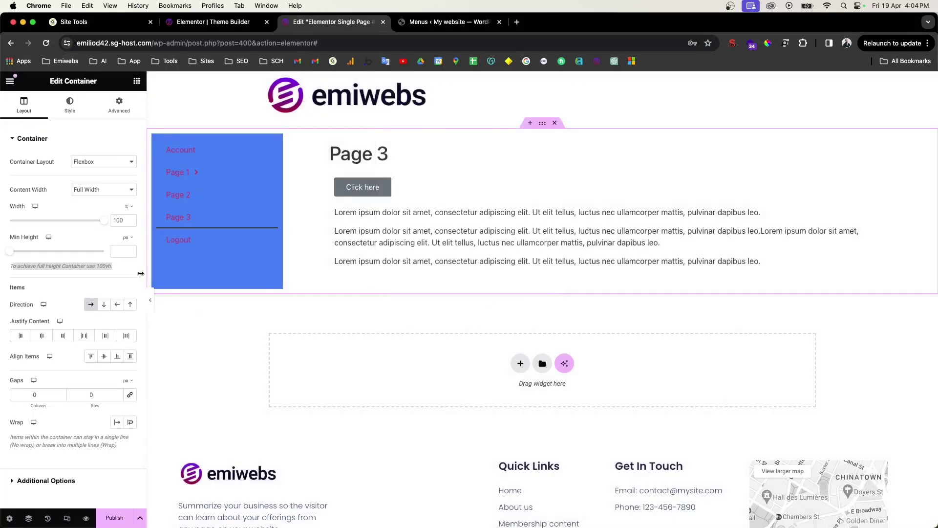
# Step: Set the container's Min Height to 100 with the vh unit
pyautogui.click(125, 251)
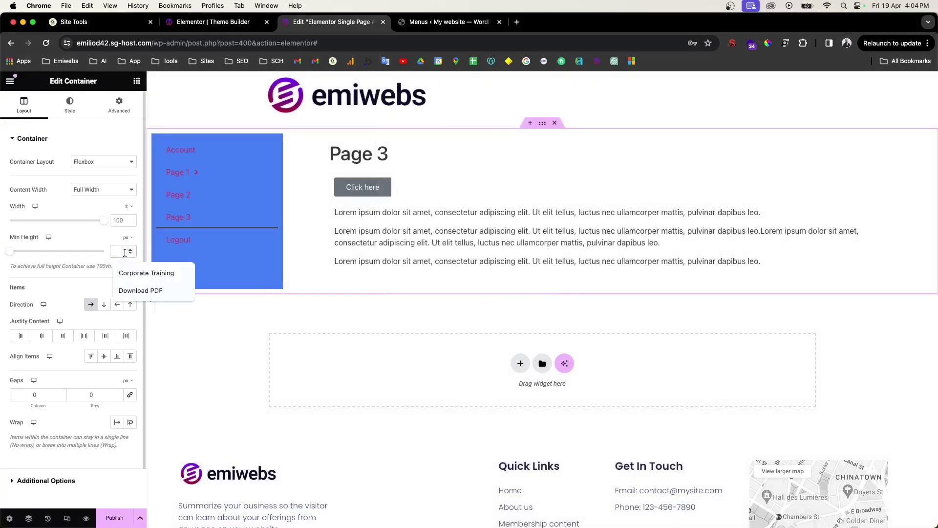
pyautogui.write('100')
pyautogui.click(128, 237)
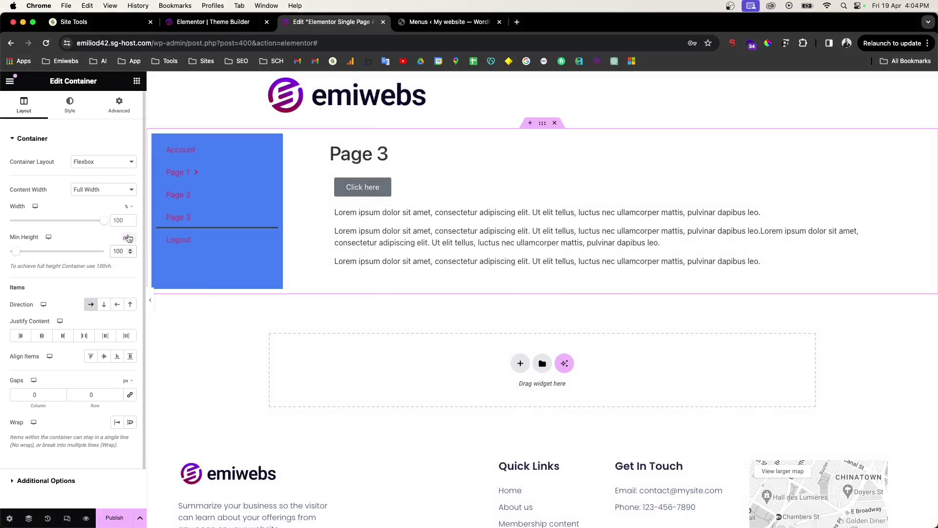
pyautogui.click(126, 267)
pyautogui.click(127, 255)
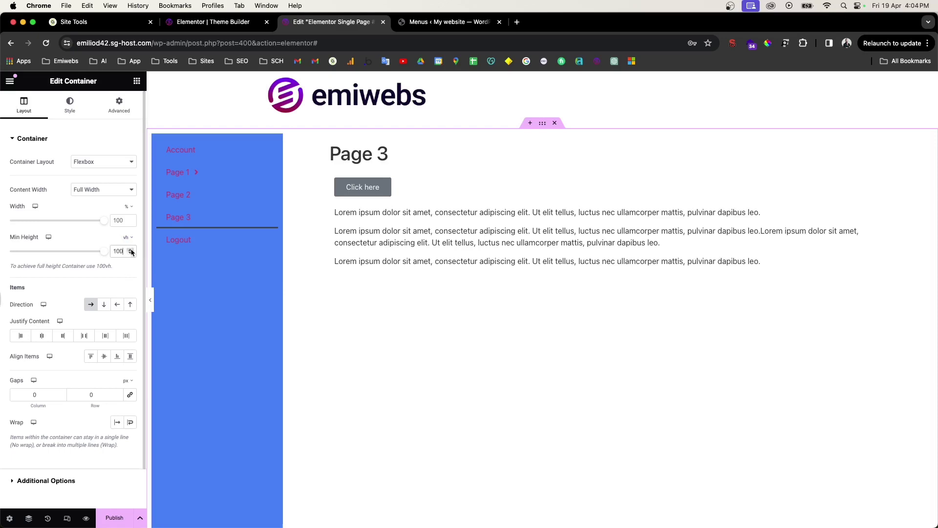
pyautogui.moveTo(111, 267); pyautogui.dragTo(72, 269)
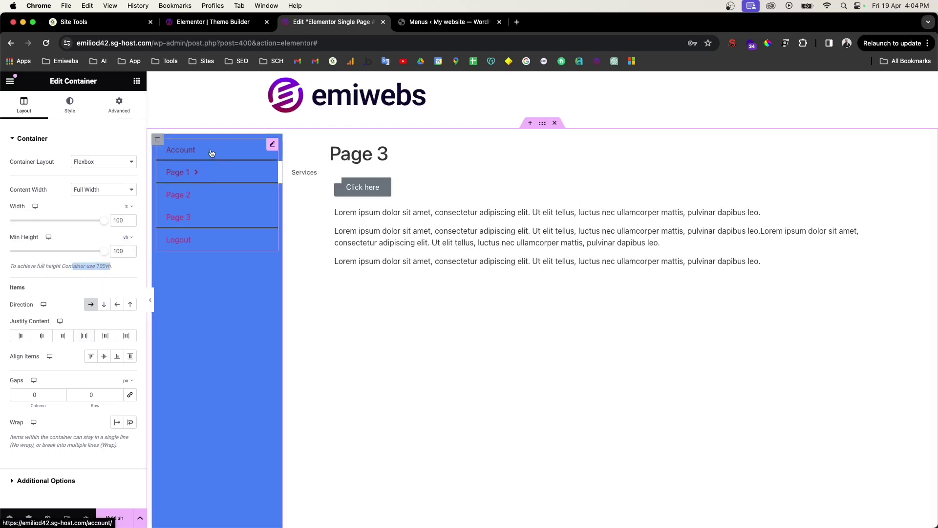
# Step: Set the sidebar menu's text colour to white
pyautogui.click(272, 144)
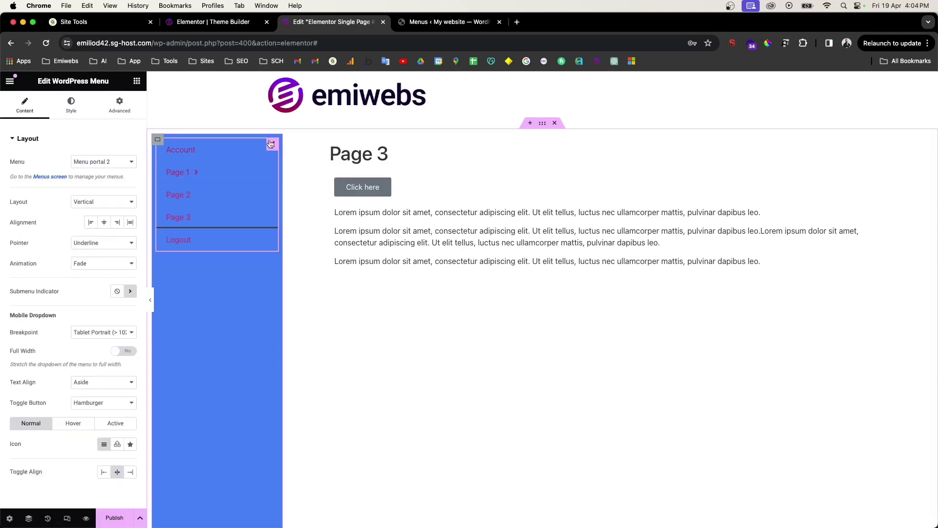
pyautogui.click(69, 112)
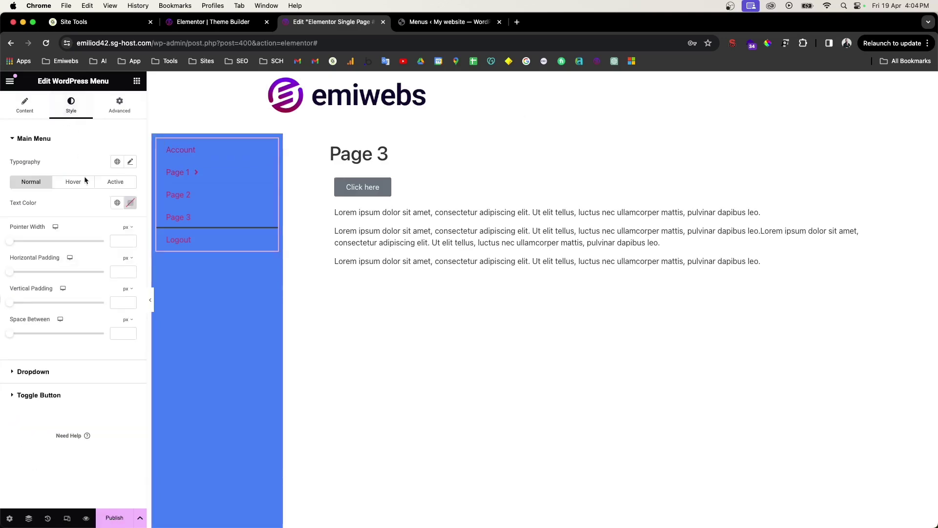
pyautogui.click(116, 204)
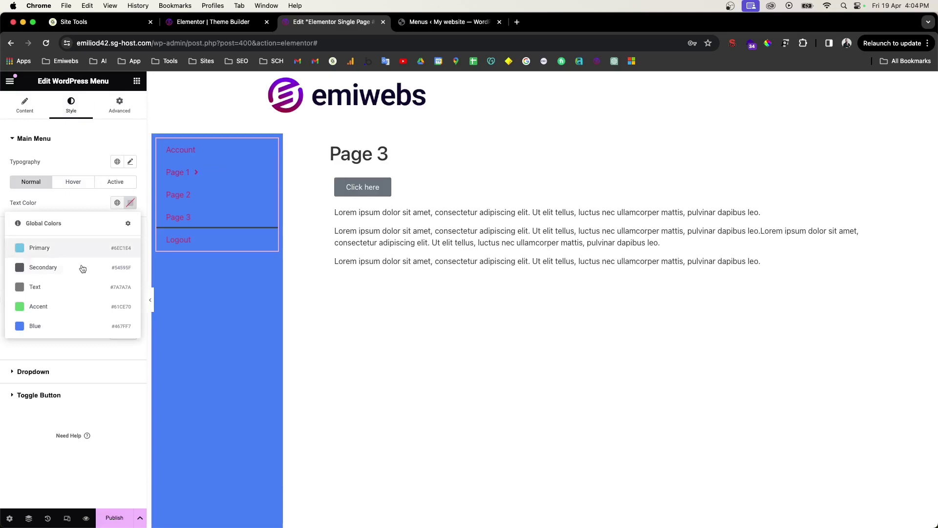
pyautogui.click(130, 202)
pyautogui.click(108, 262)
pyautogui.moveTo(105, 262); pyautogui.dragTo(63, 237)
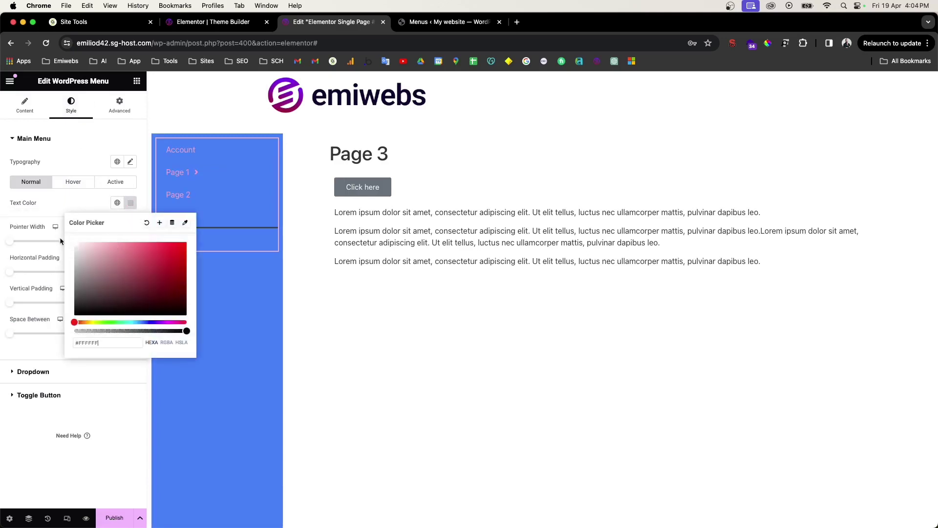
pyautogui.click(46, 210)
# Step: Keep the menu's hover pointer style as Underline
pyautogui.click(35, 112)
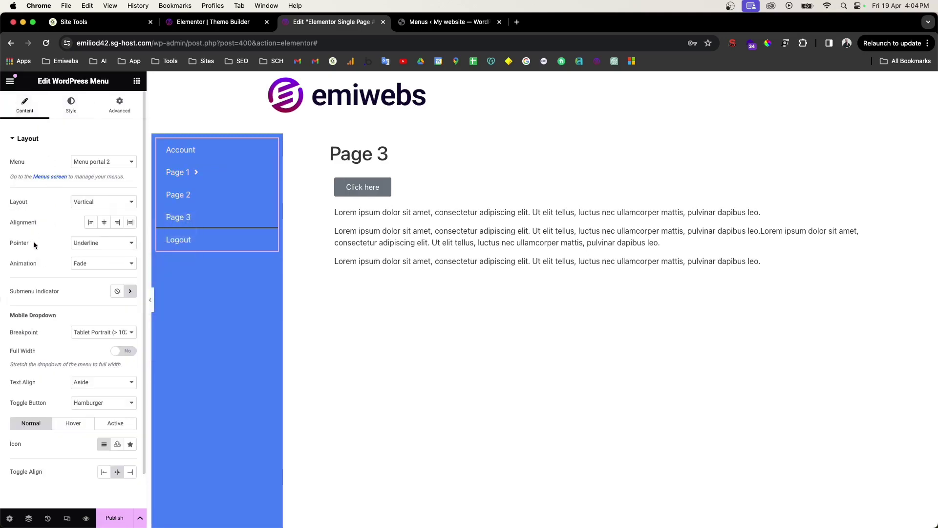
pyautogui.click(89, 244)
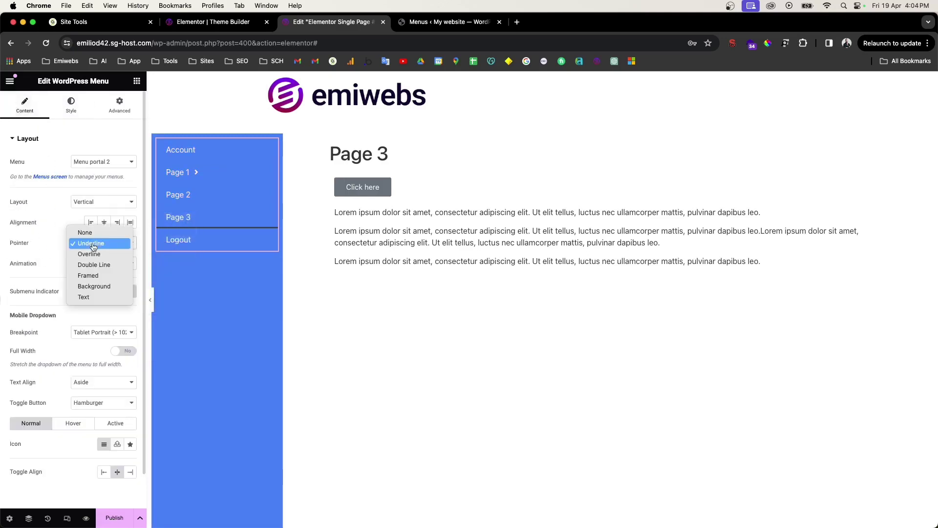
pyautogui.click(65, 102)
pyautogui.click(70, 102)
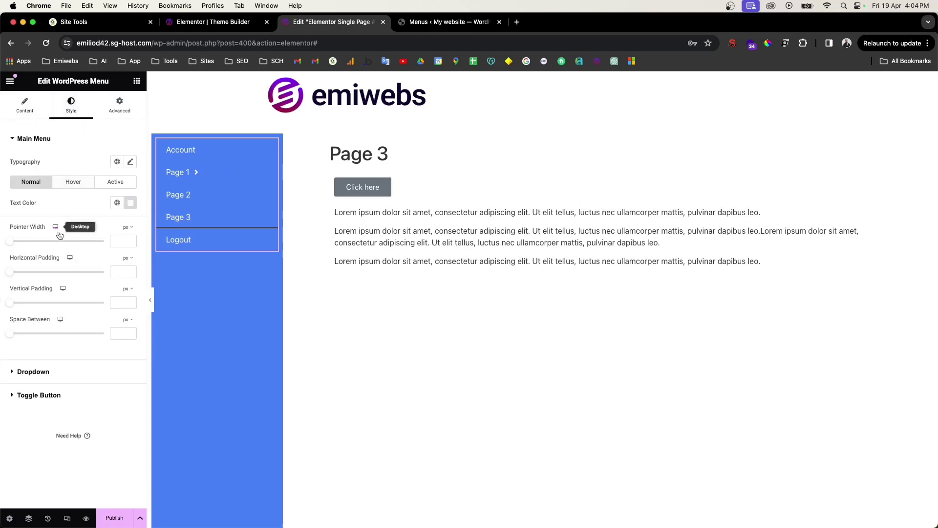
# Step: Make the hover underline pointer colour white and bring up the Publish settings
pyautogui.click(74, 182)
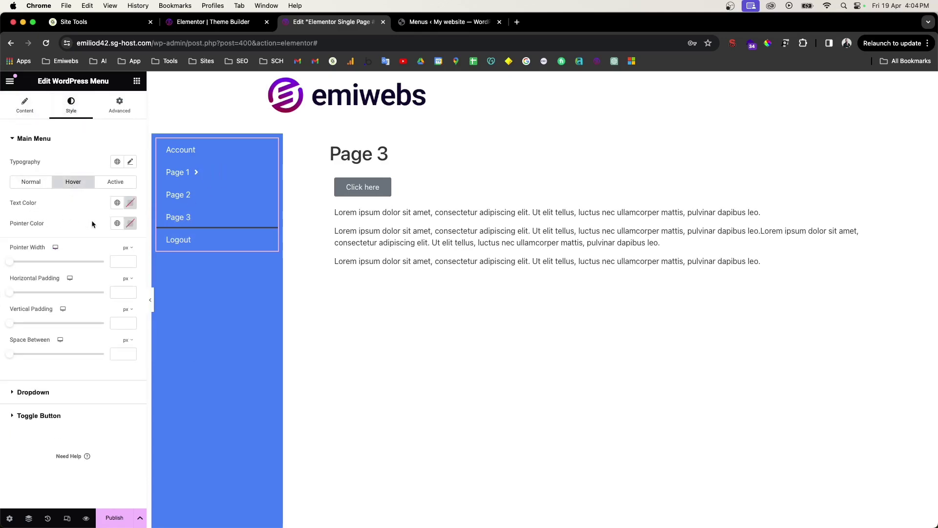
pyautogui.click(117, 222)
pyautogui.click(130, 224)
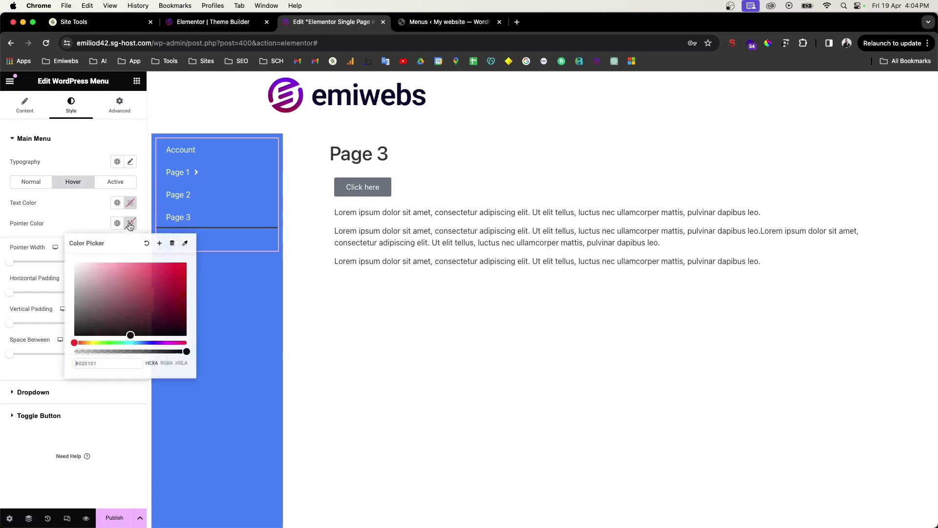
pyautogui.moveTo(105, 289); pyautogui.dragTo(43, 249)
pyautogui.click(51, 222)
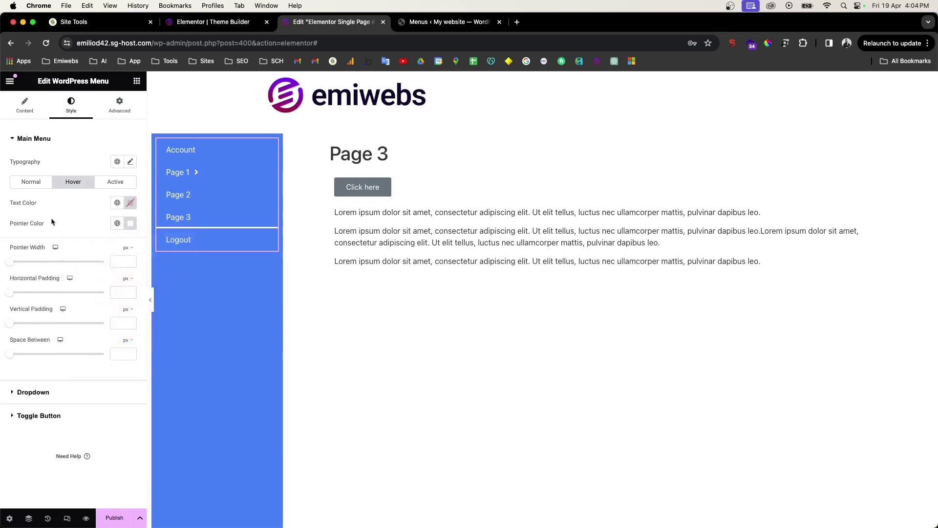
pyautogui.click(117, 520)
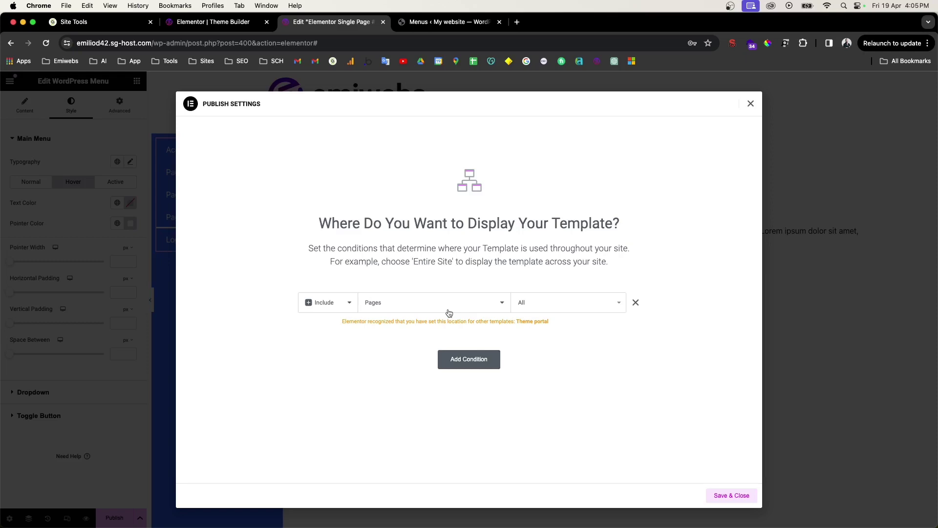
# Step: Publish the template with the Include > Pages > All condition, then return to the Menus tab
pyautogui.click(731, 496)
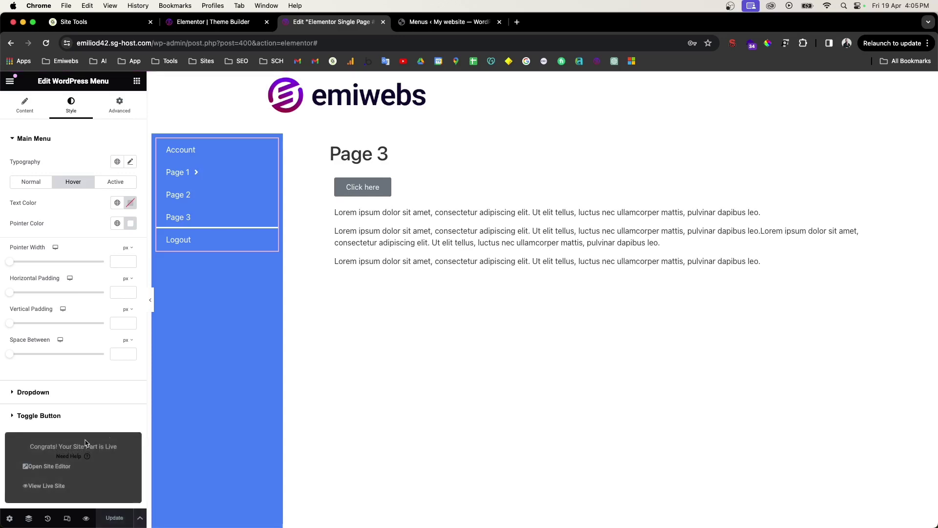
pyautogui.click(430, 22)
pyautogui.click(158, 43)
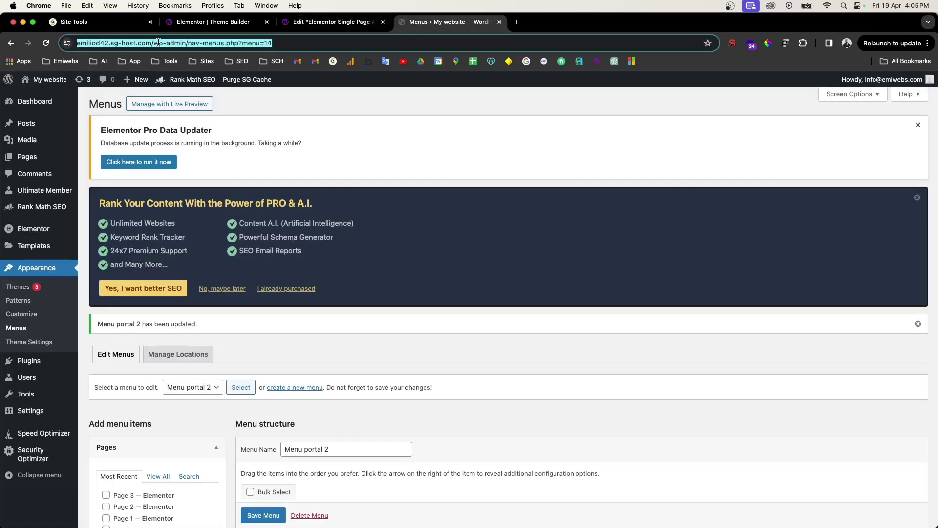
# Step: Trim the address to the site root to view the live home page
pyautogui.click(190, 41)
pyautogui.moveTo(177, 43); pyautogui.dragTo(359, 57)
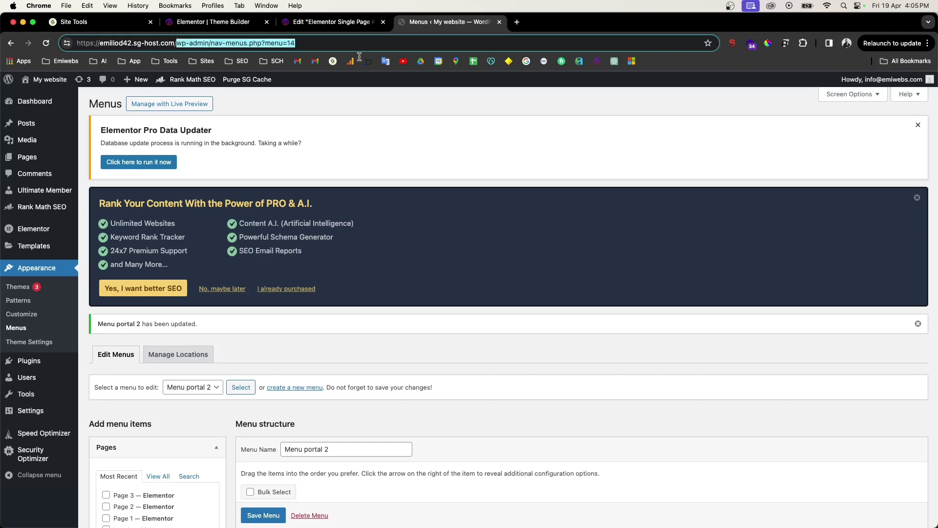
pyautogui.press('BackSpace')
pyautogui.press('Return')
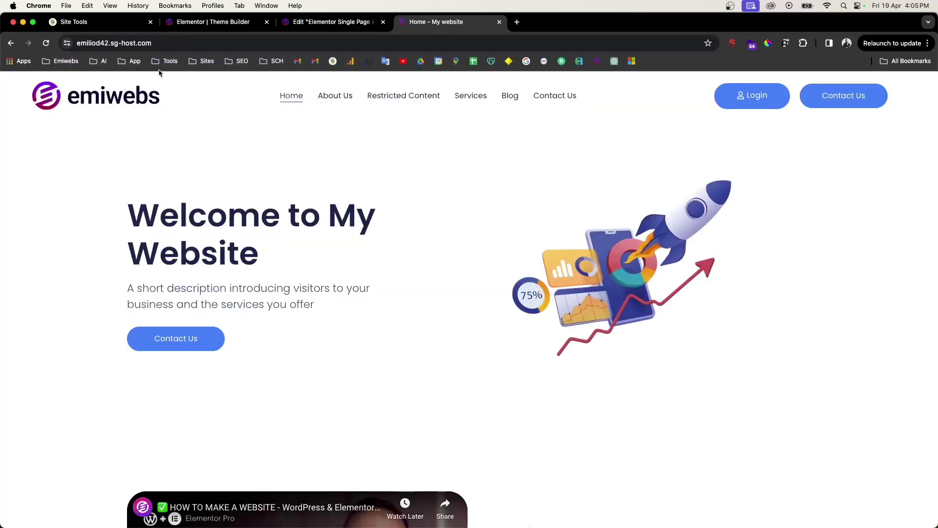
# Step: Visit the login page, go back Home, and open Home in Elementor
pyautogui.click(751, 95)
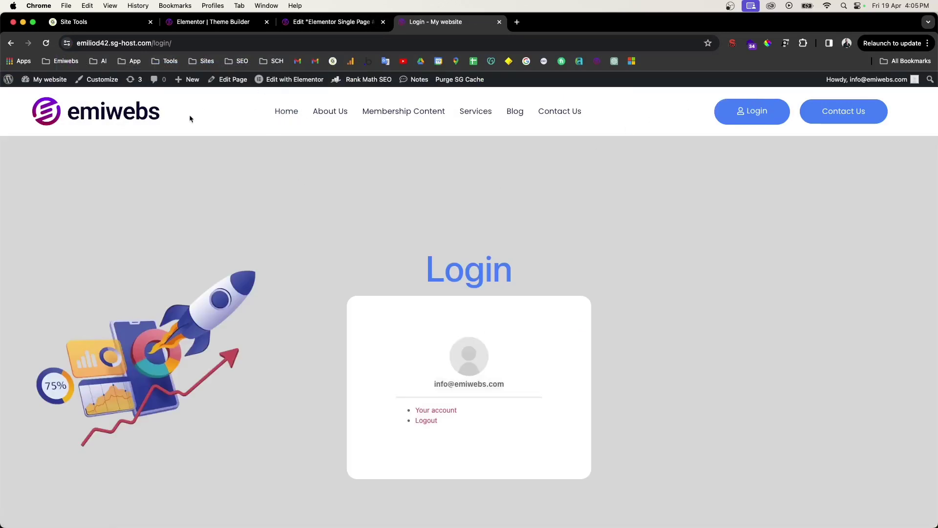
pyautogui.click(288, 113)
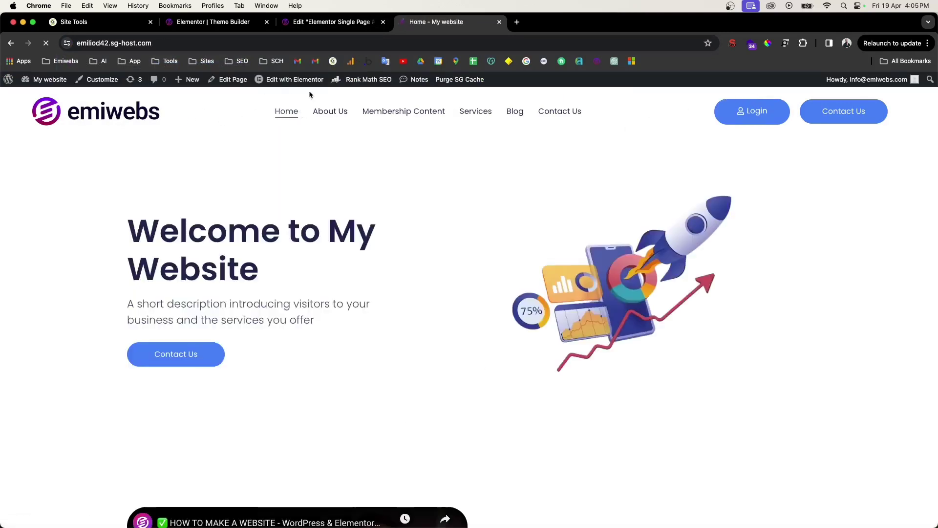
pyautogui.moveTo(288, 81)
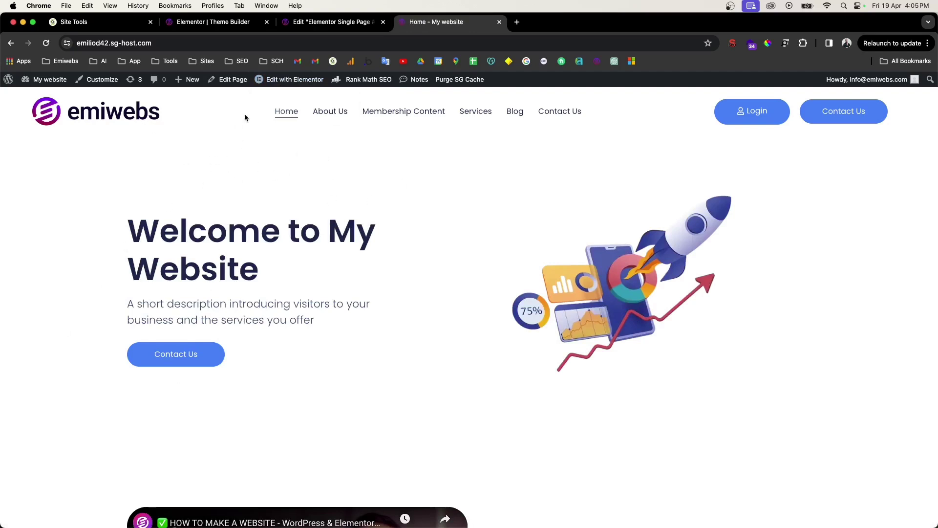
pyautogui.click(281, 86)
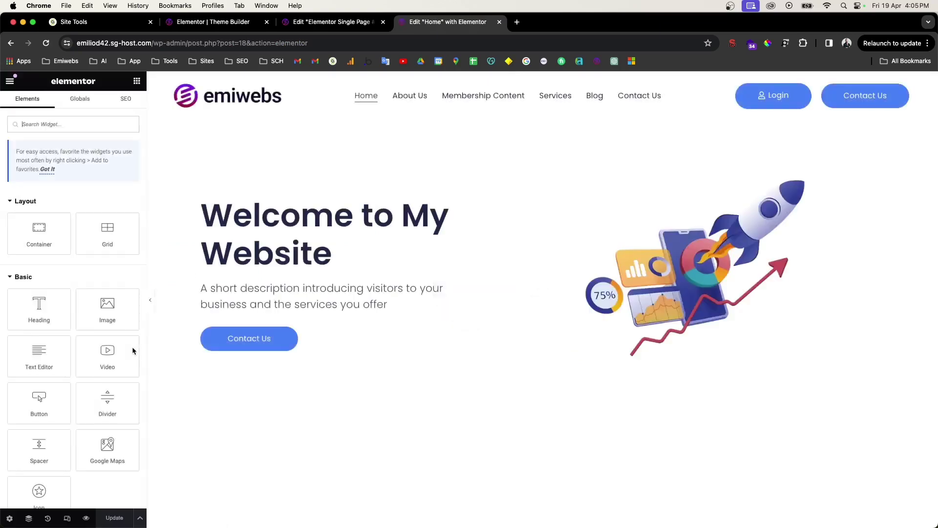
# Step: Try the Theme page layout for the Home page
pyautogui.click(9, 518)
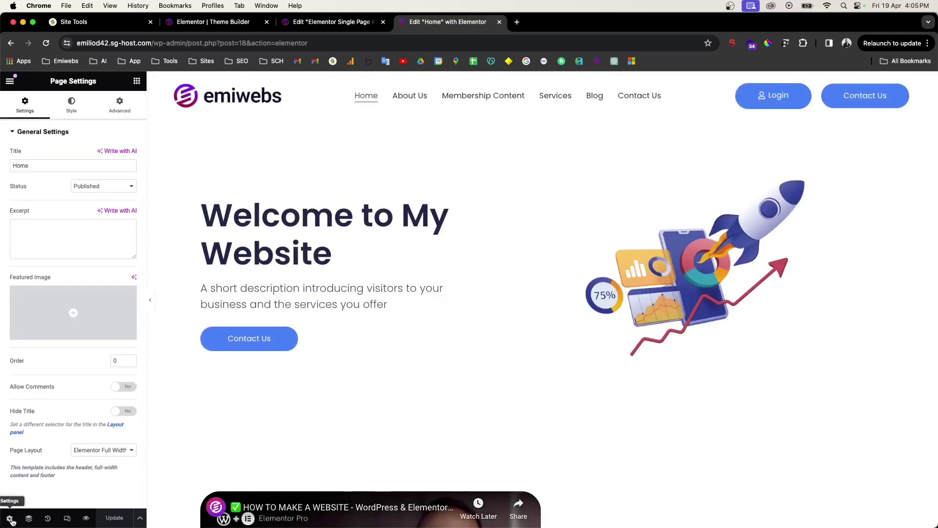
pyautogui.click(88, 455)
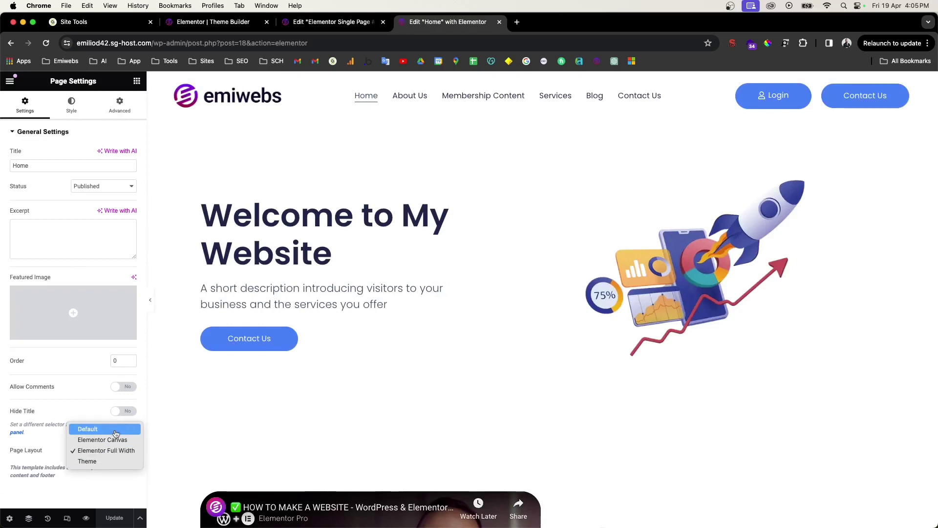
pyautogui.click(90, 462)
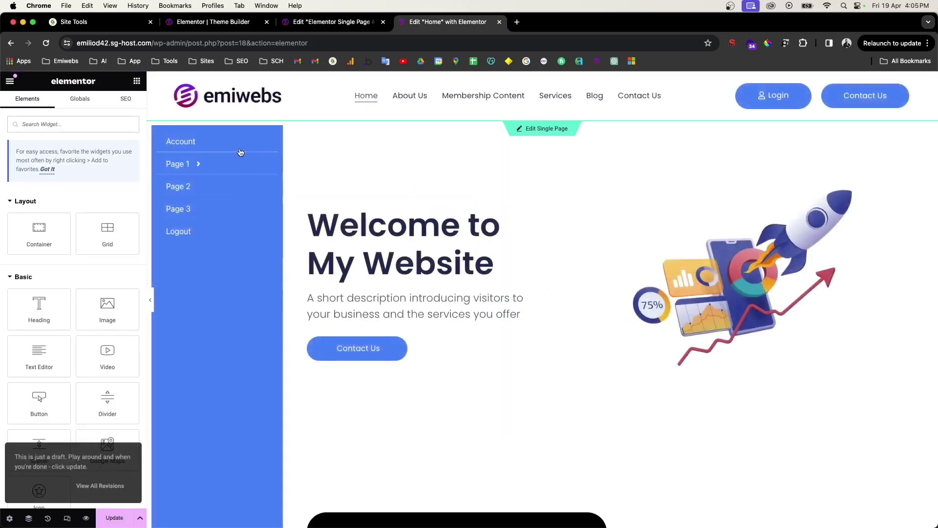
# Step: Switch the Home page to Elementor Full Width, update it, and return to the template
pyautogui.click(7, 519)
pyautogui.click(100, 449)
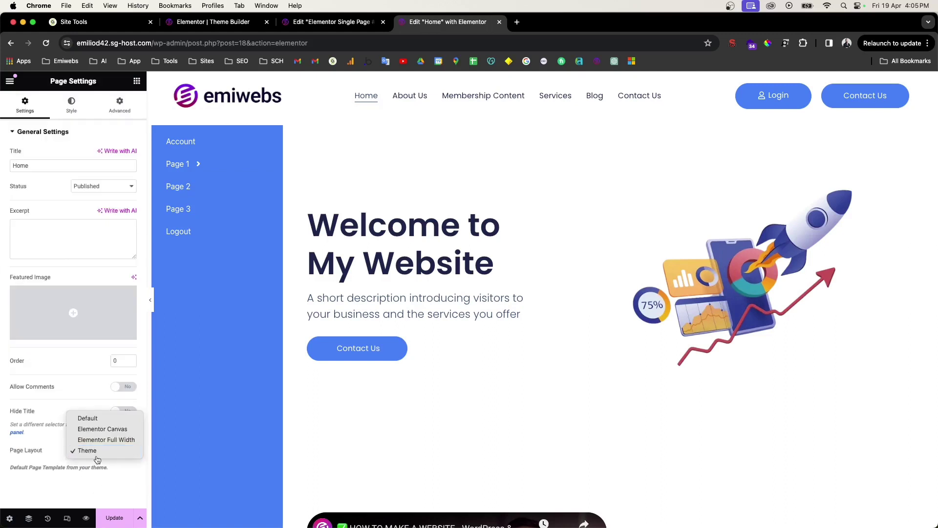
pyautogui.click(100, 446)
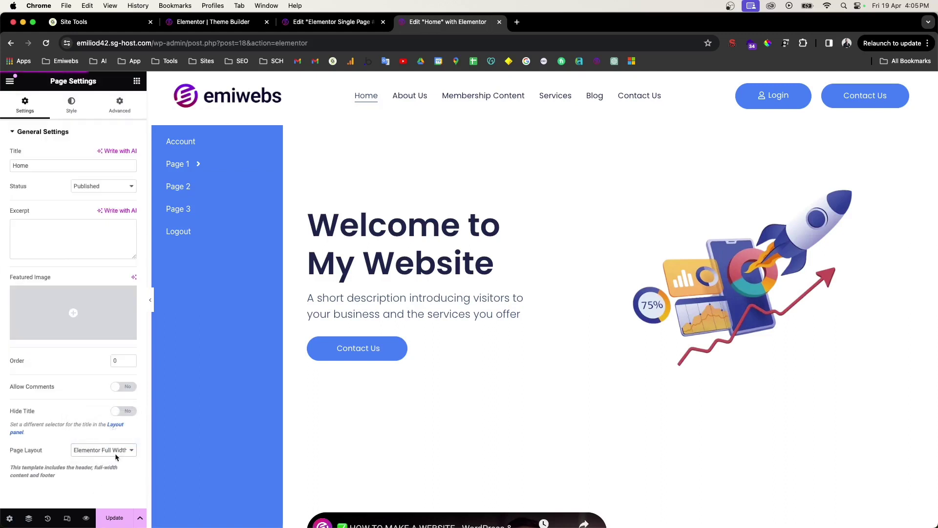
pyautogui.click(113, 519)
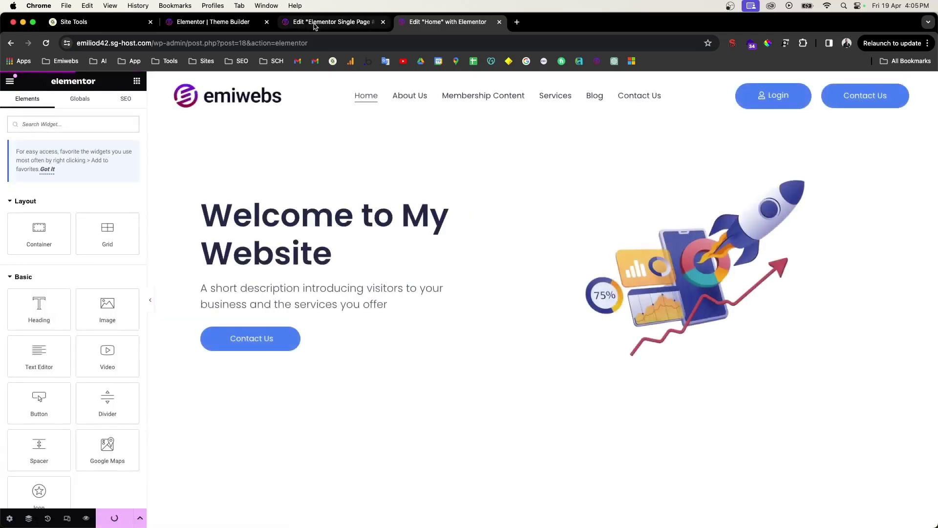
pyautogui.click(314, 22)
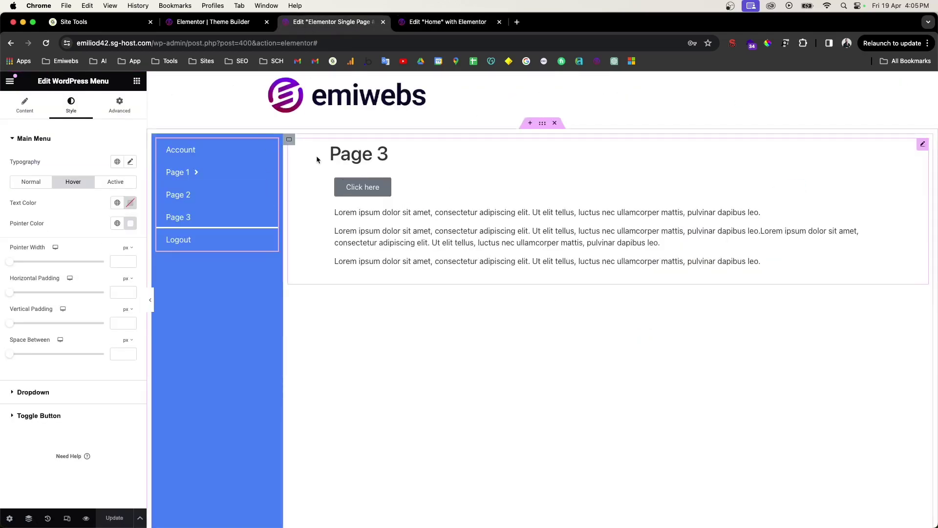
# Step: Give the Page 3 content container linked 30 px padding on all sides and save
pyautogui.click(288, 140)
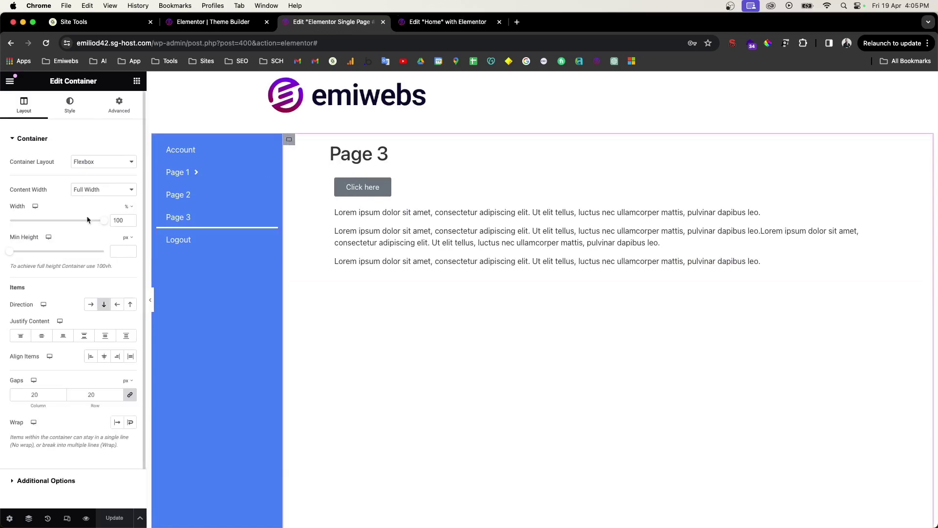
pyautogui.click(119, 103)
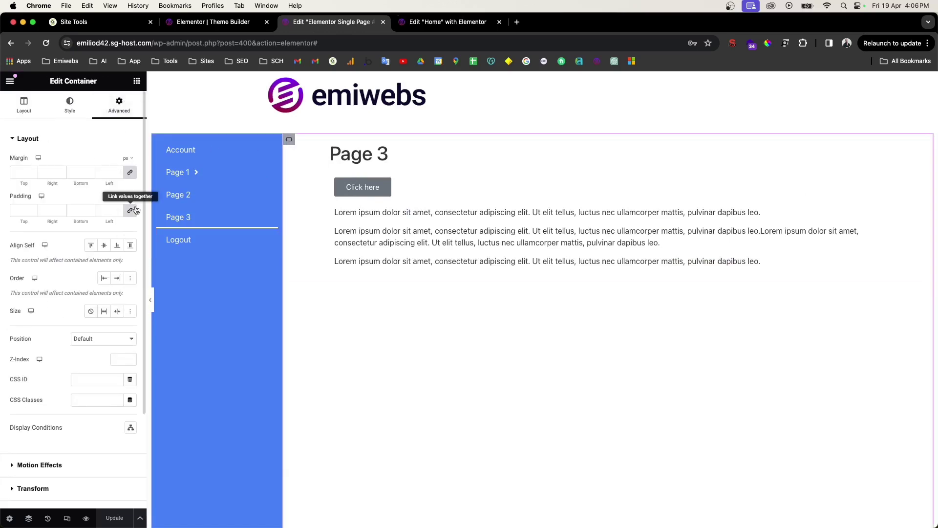
pyautogui.click(91, 211)
pyautogui.write('0')
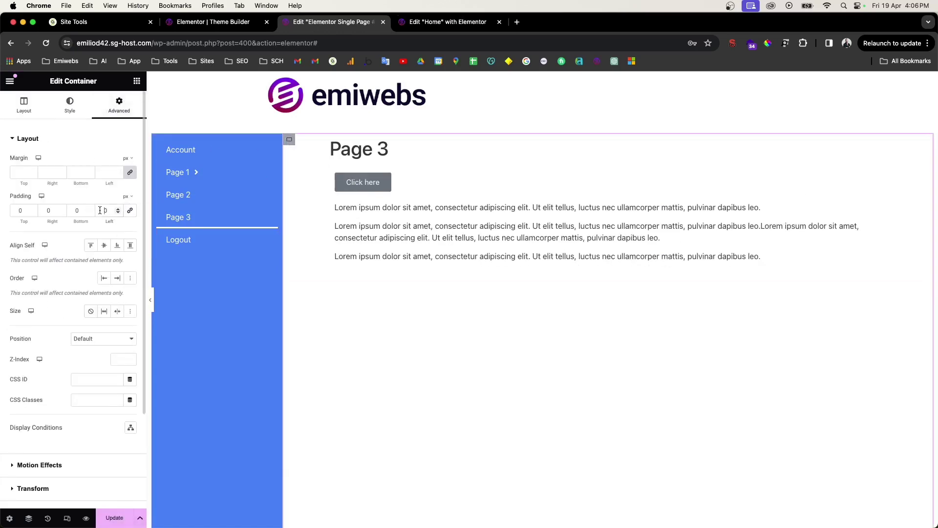
pyautogui.click(100, 210)
pyautogui.write('5')
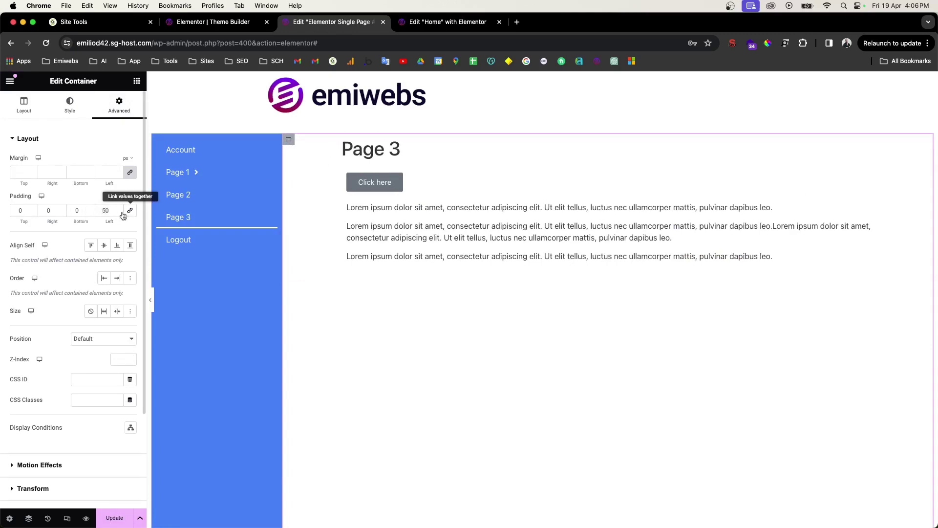
pyautogui.click(130, 211)
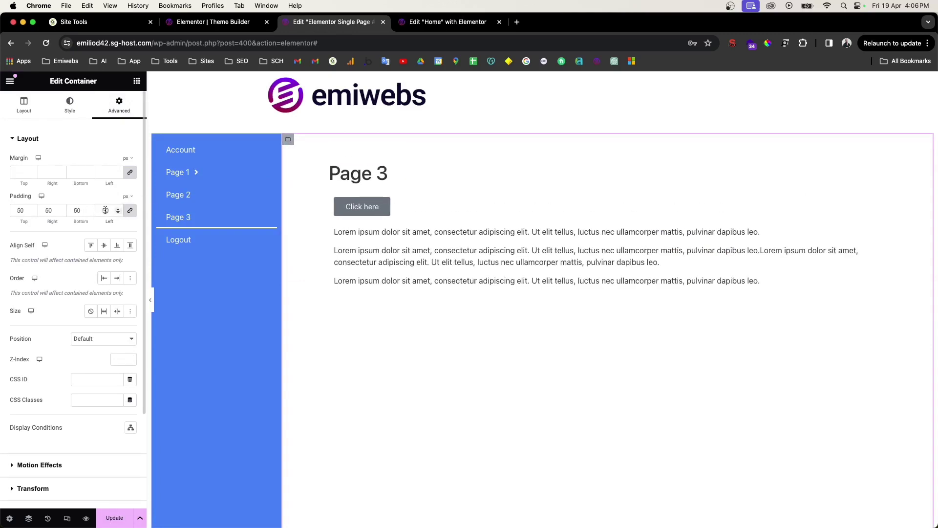
pyautogui.write('30')
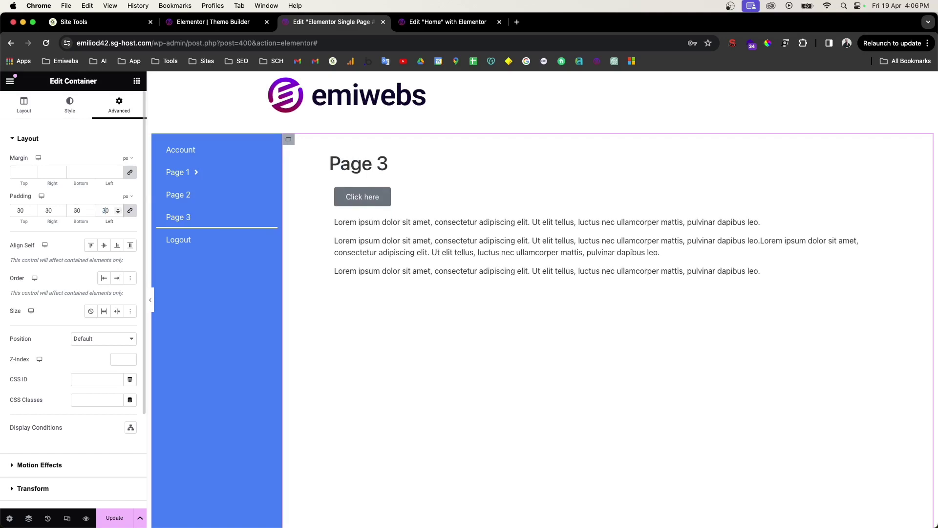
pyautogui.click(109, 519)
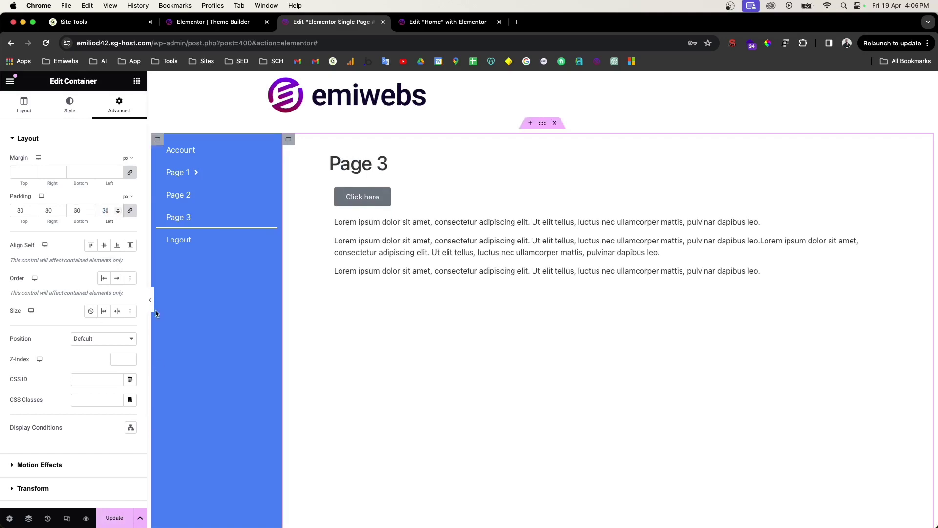
pyautogui.click(150, 299)
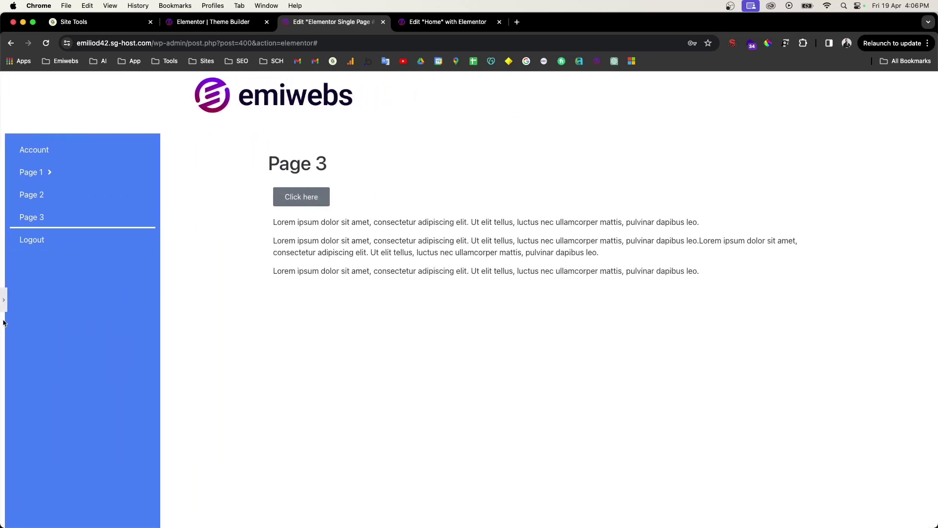
pyautogui.click(6, 308)
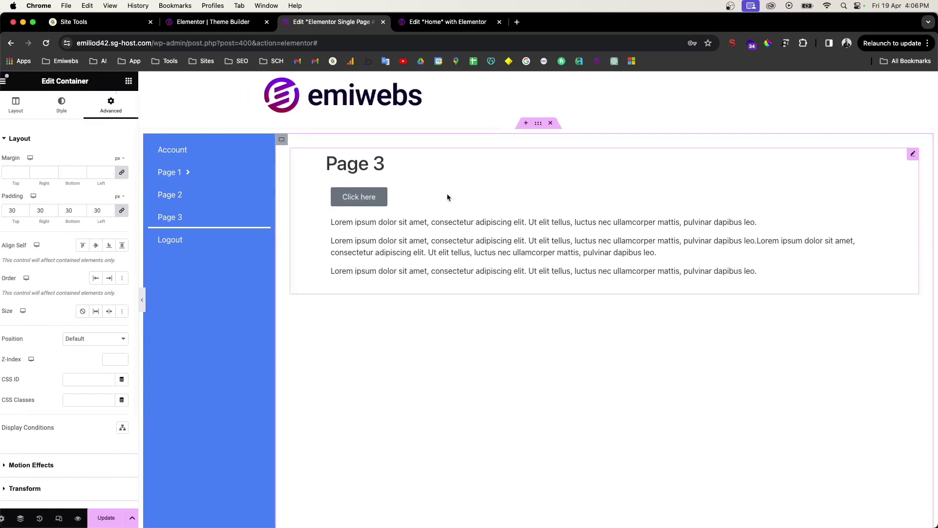
# Step: Clear the sidebar container's padding and set its left padding to 60 px
pyautogui.click(543, 125)
pyautogui.click(121, 107)
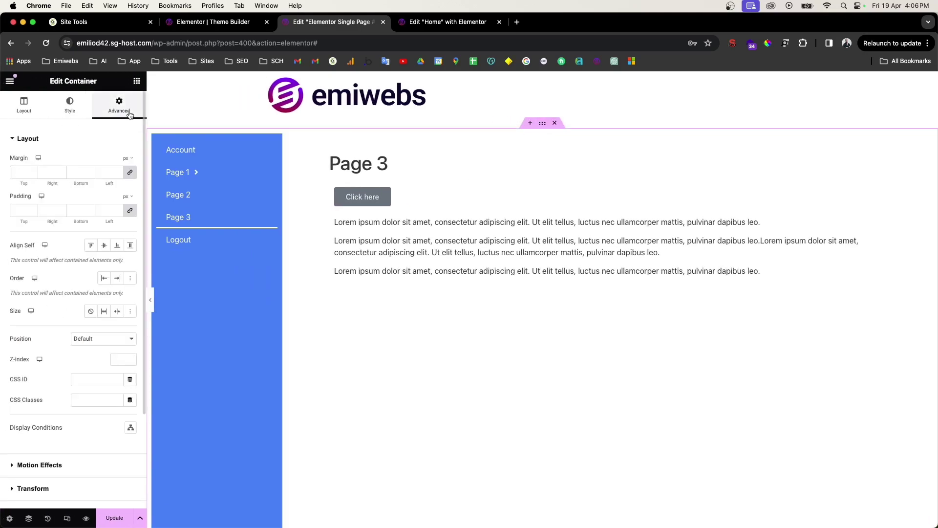
pyautogui.click(130, 210)
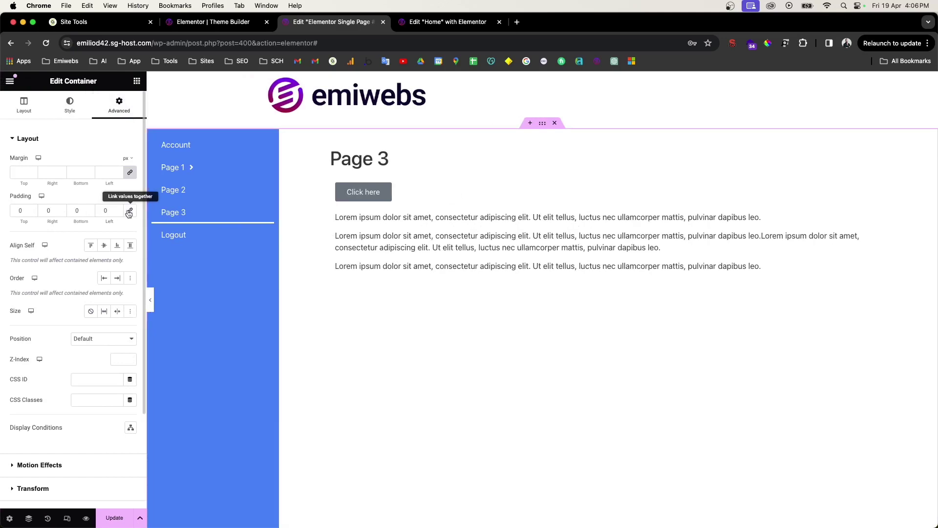
pyautogui.click(118, 520)
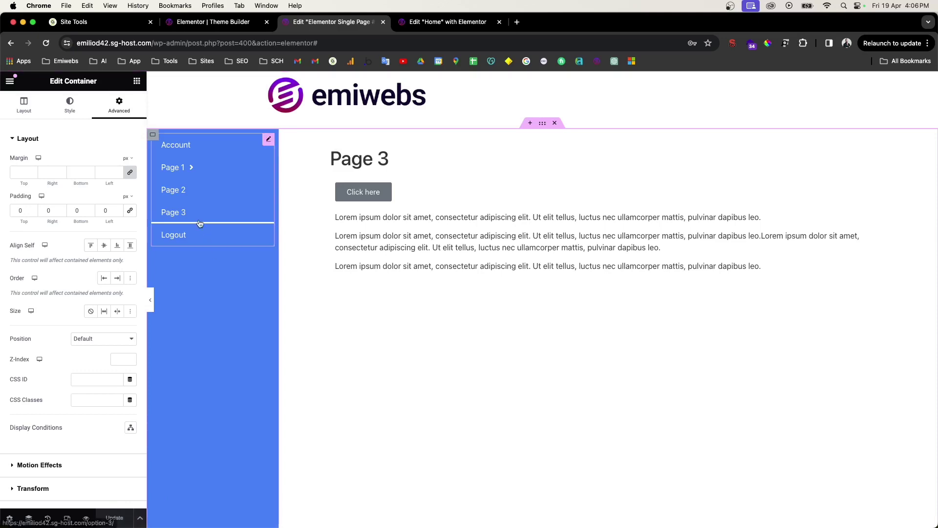
pyautogui.hotkey('ctrl', 'z')
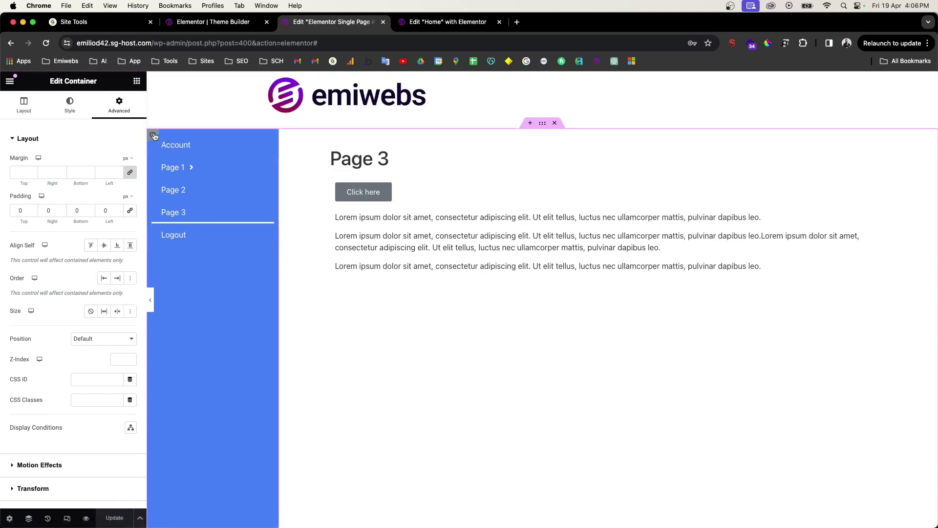
pyautogui.hotkey('ctrl', 'shift', 'z')
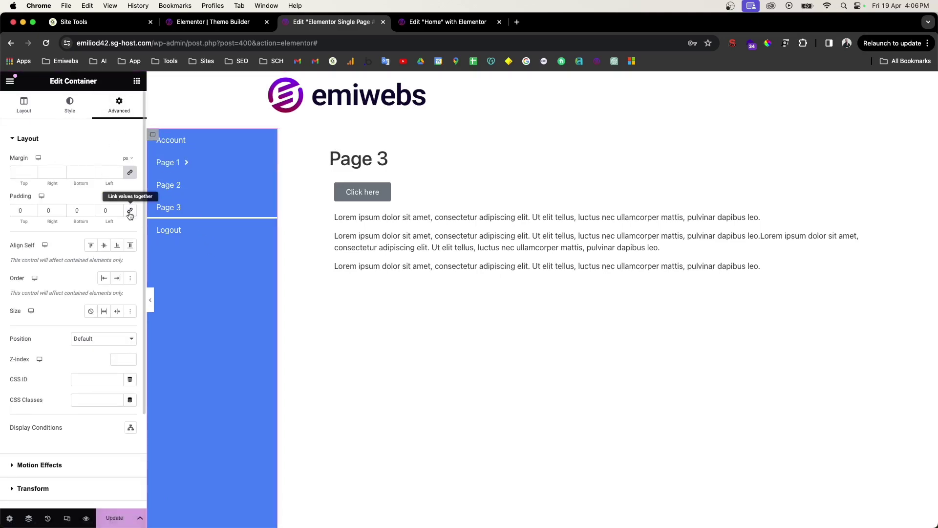
pyautogui.click(103, 212)
pyautogui.write('6')
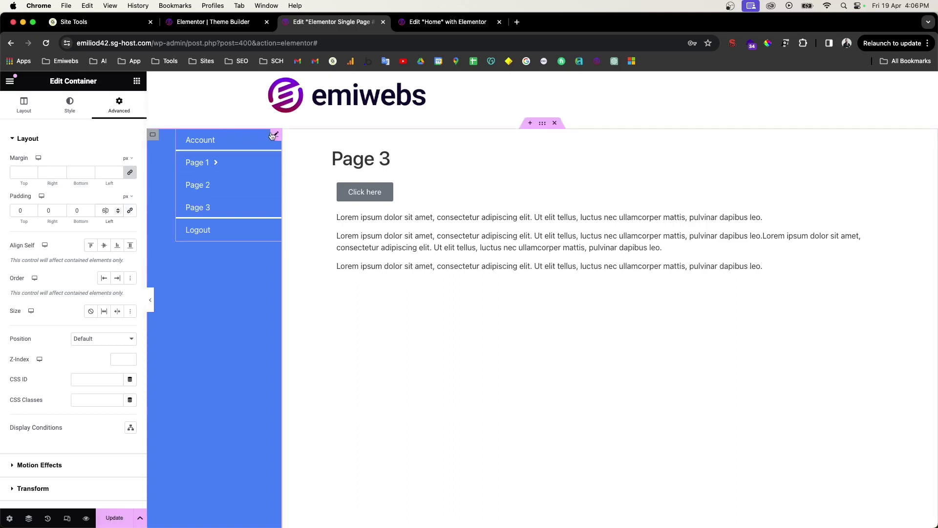
pyautogui.click(232, 140)
# Step: Set Main Menu vertical padding to 26 px, and add then delete a trial Author Box
pyautogui.click(71, 104)
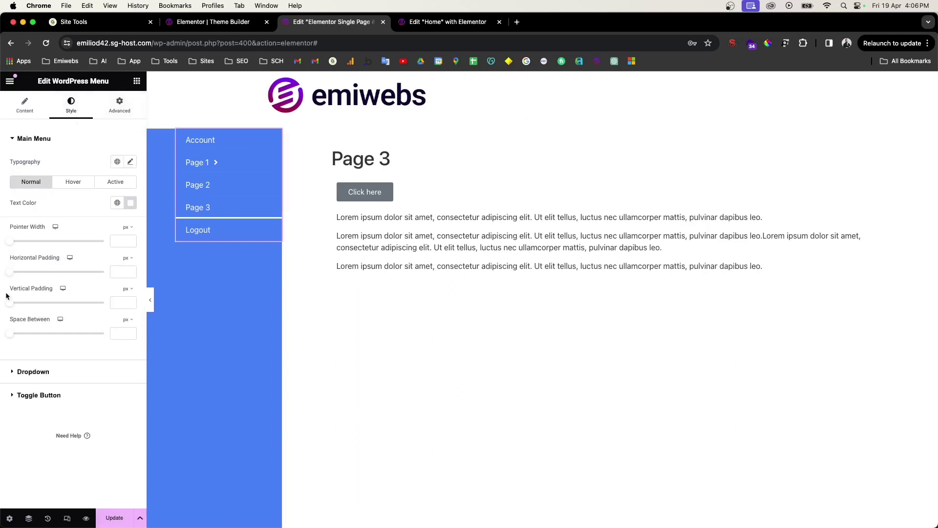
pyautogui.moveTo(12, 306); pyautogui.dragTo(59, 306)
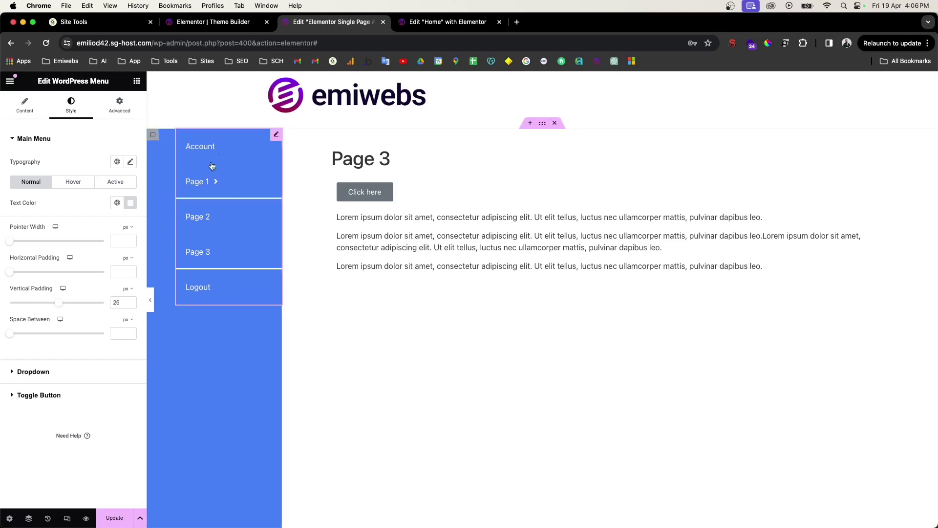
pyautogui.click(137, 82)
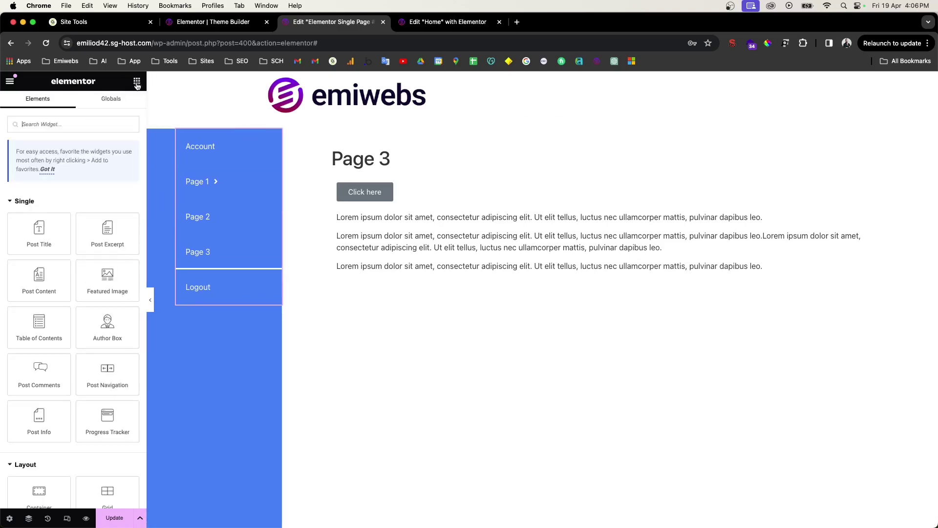
pyautogui.moveTo(112, 322); pyautogui.dragTo(238, 143)
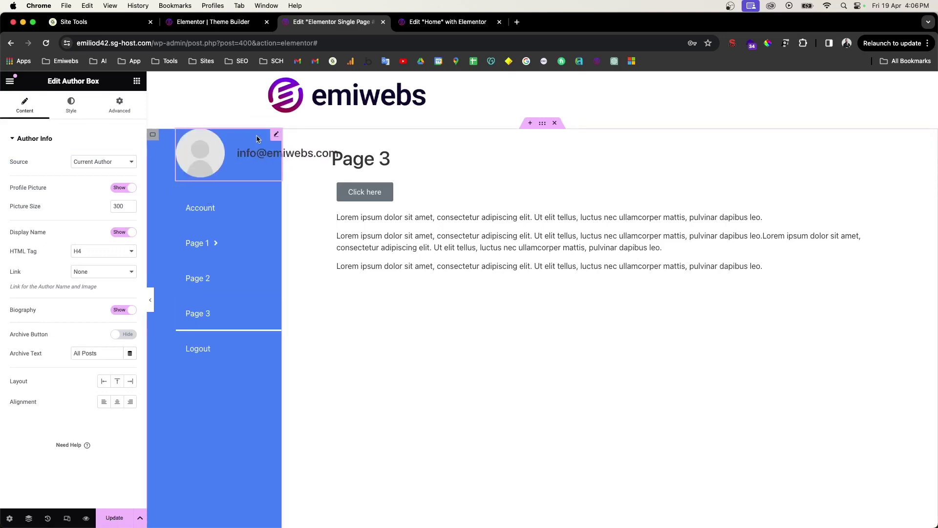
pyautogui.rightClick(275, 136)
pyautogui.click(294, 352)
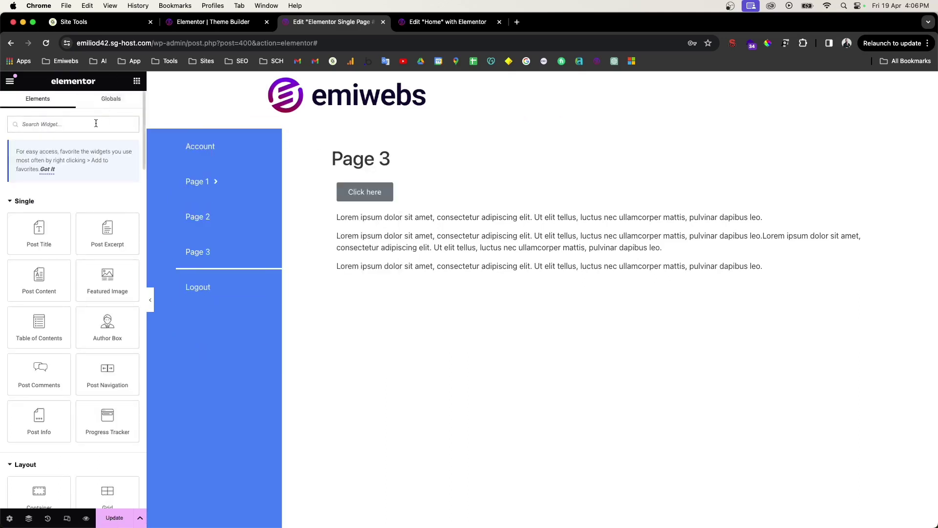
# Step: Add Social Icons below Logout and give them custom colours with a white primary
pyautogui.write('social')
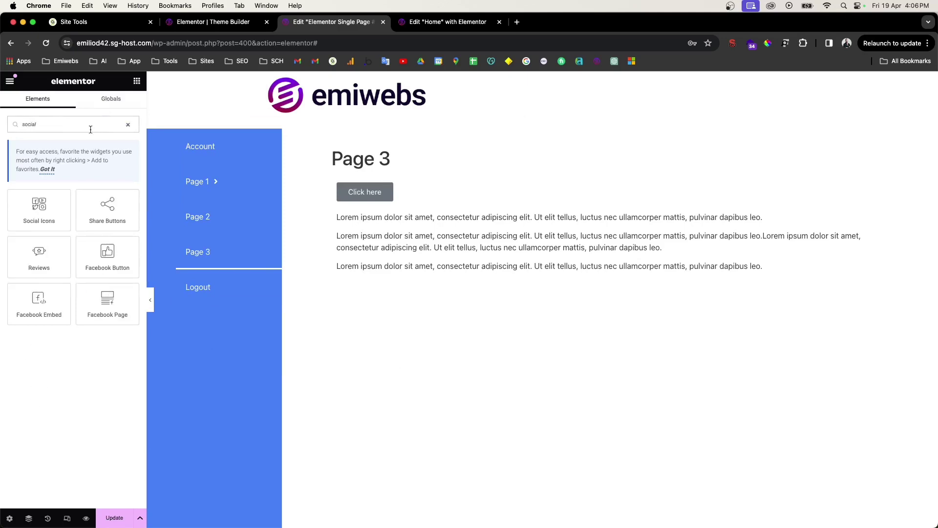
pyautogui.moveTo(39, 209); pyautogui.dragTo(200, 302)
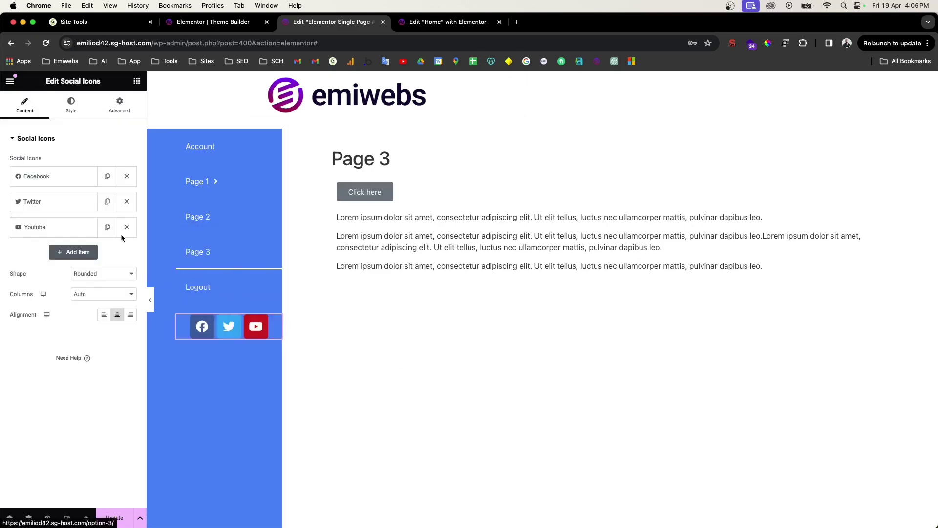
pyautogui.click(71, 104)
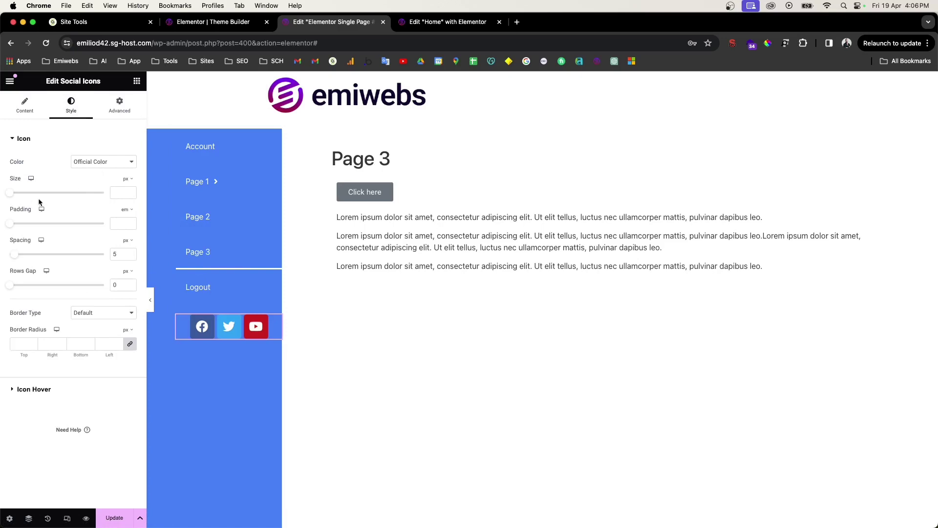
pyautogui.click(92, 161)
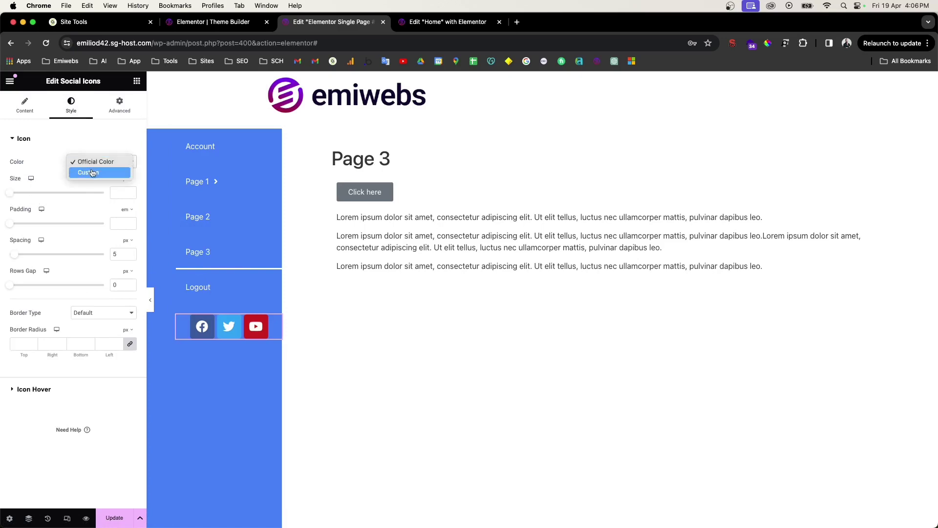
pyautogui.click(92, 173)
pyautogui.click(130, 182)
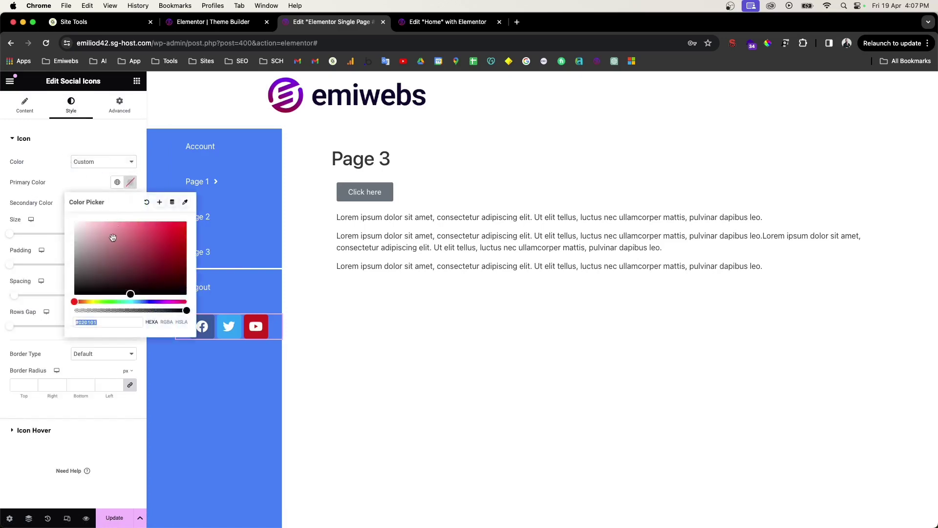
pyautogui.click(76, 221)
pyautogui.click(130, 182)
# Step: Set the social icons' secondary colour to the global Blue
pyautogui.click(131, 204)
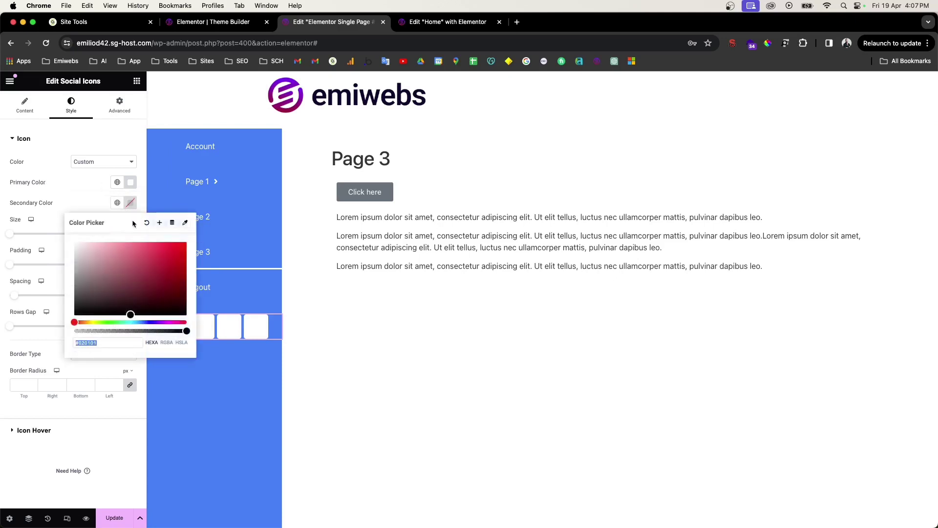
pyautogui.click(117, 203)
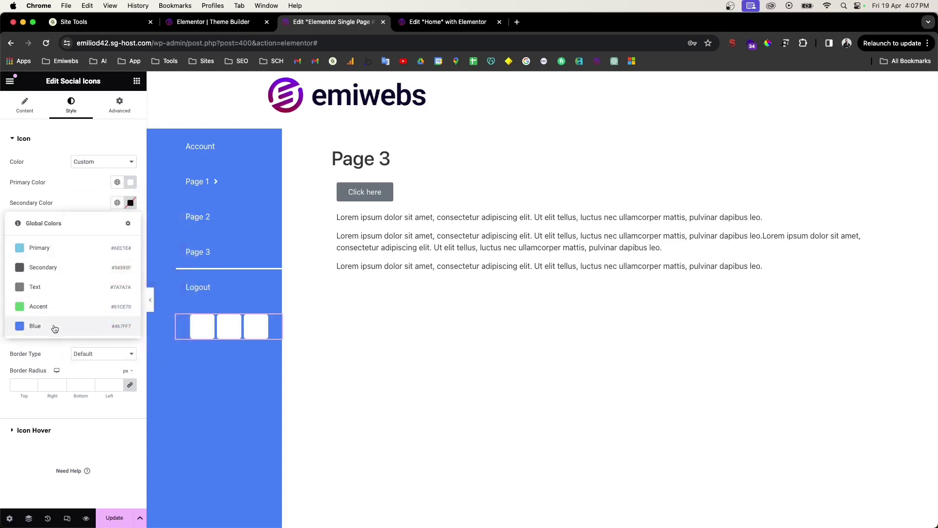
pyautogui.click(30, 325)
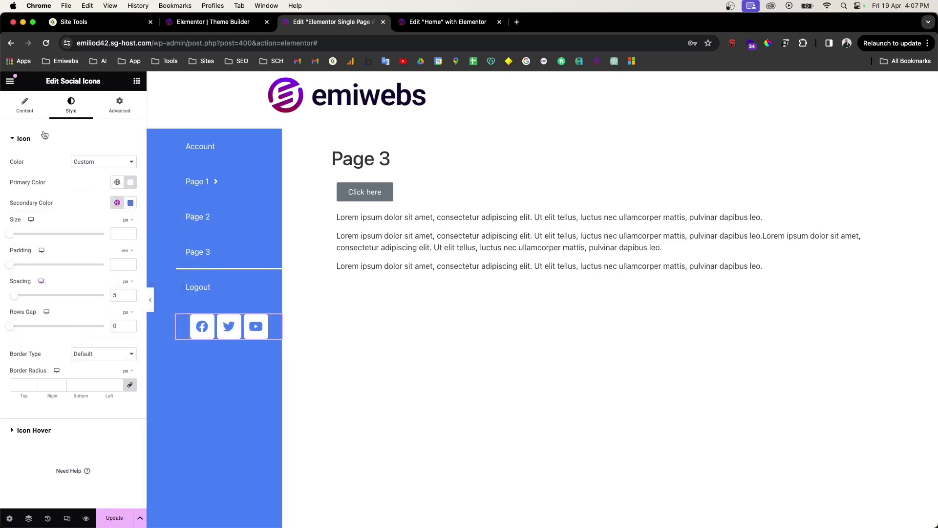
pyautogui.click(24, 105)
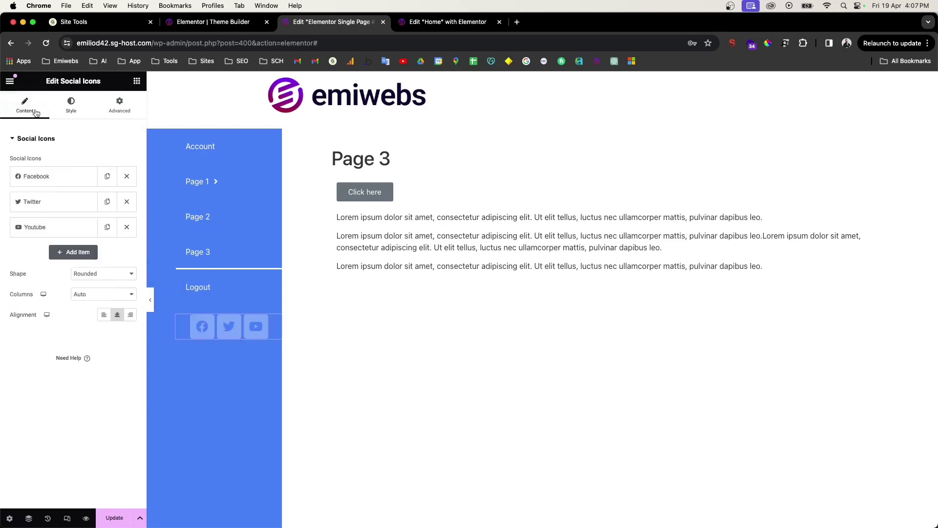
# Step: Make the social icons circular and shrink them to 17 px
pyautogui.click(104, 275)
pyautogui.click(106, 296)
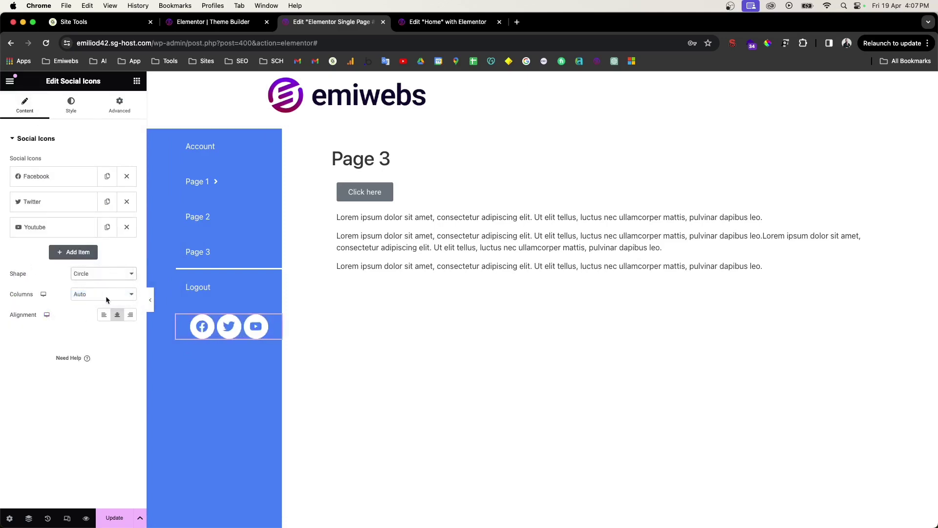
pyautogui.click(71, 105)
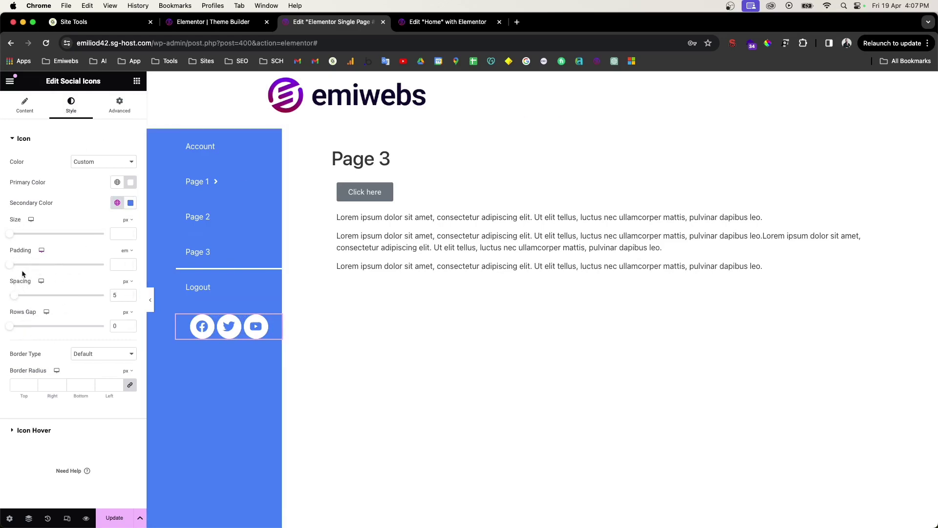
pyautogui.moveTo(15, 236)
pyautogui.mouseDown()
pyautogui.moveTo(24, 235)
pyautogui.moveTo(14, 237)
pyautogui.mouseUp()
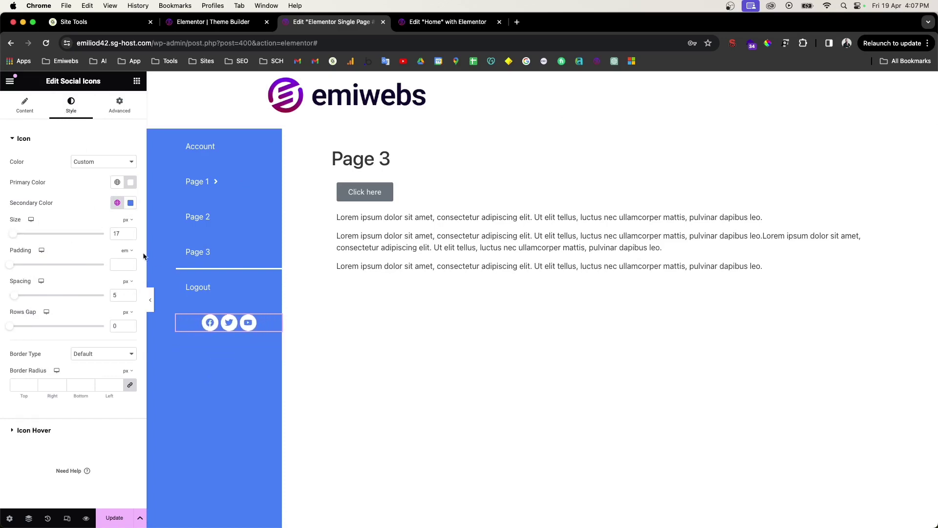
# Step: Remove Twitter, left-align Facebook and Youtube, and update the template
pyautogui.click(24, 104)
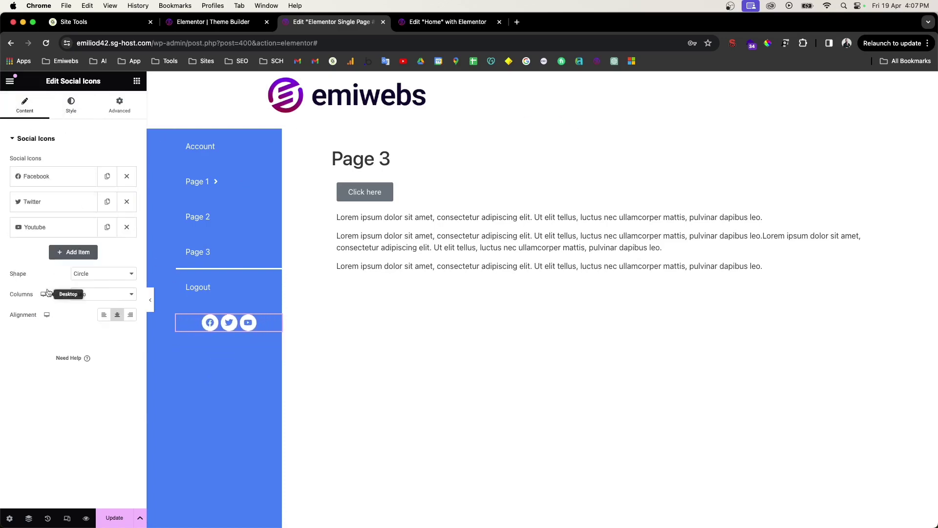
pyautogui.click(123, 202)
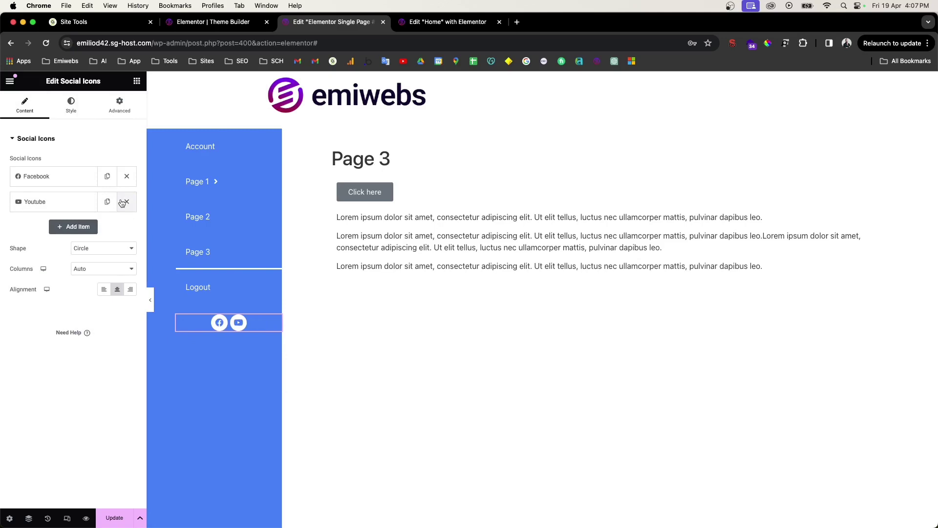
pyautogui.click(104, 289)
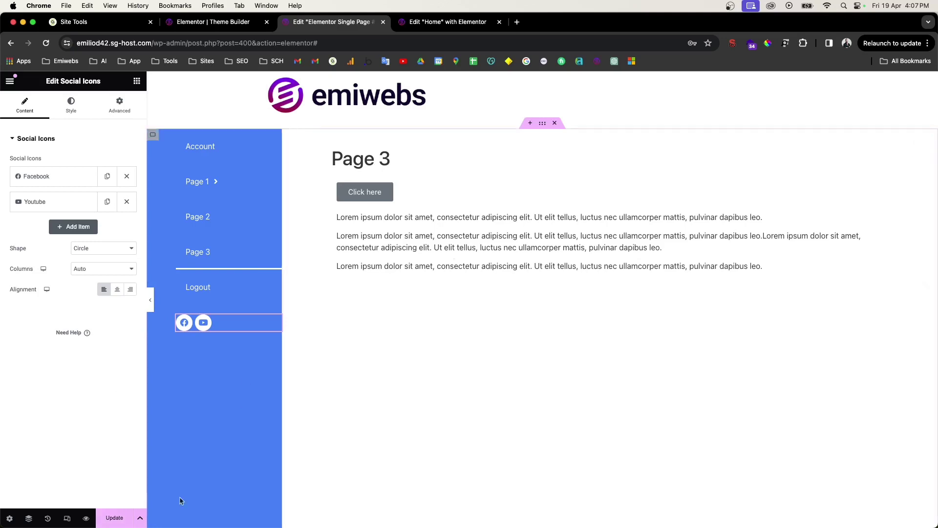
pyautogui.click(117, 522)
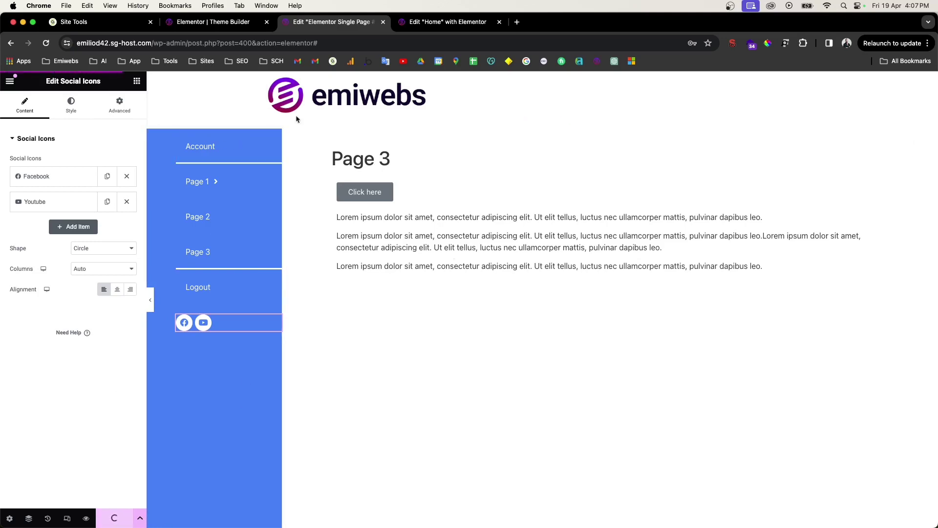
# Step: Load the site's home page from the bare domain and open the Your account page
pyautogui.click(161, 43)
pyautogui.click(157, 43)
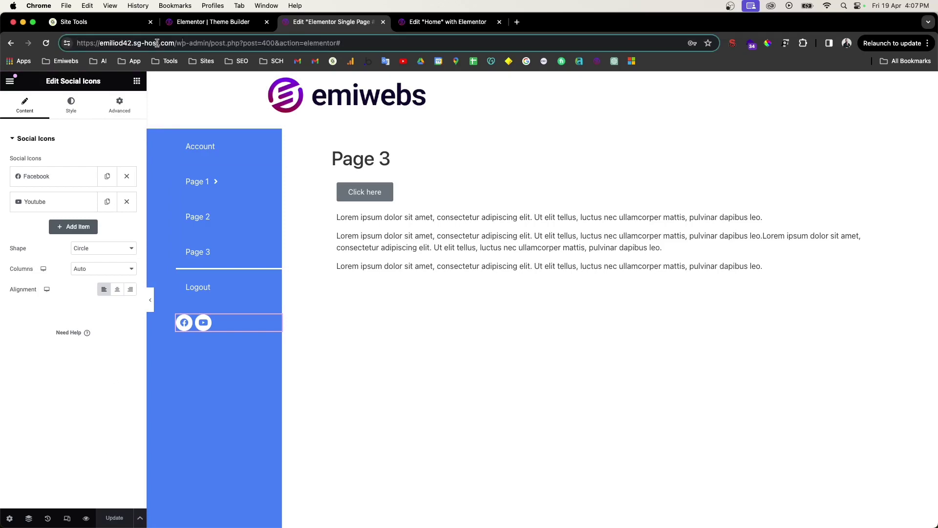
pyautogui.moveTo(175, 43); pyautogui.dragTo(413, 44)
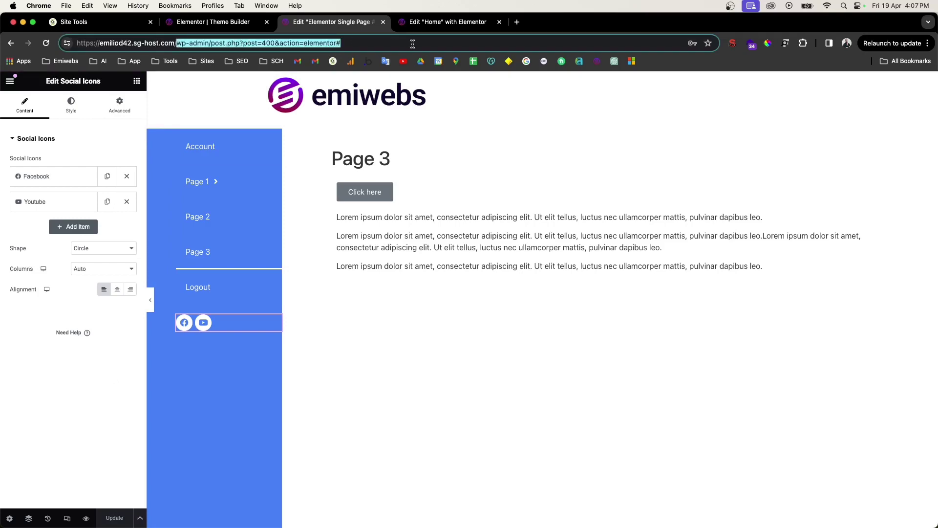
pyautogui.press('BackSpace')
pyautogui.press('Return')
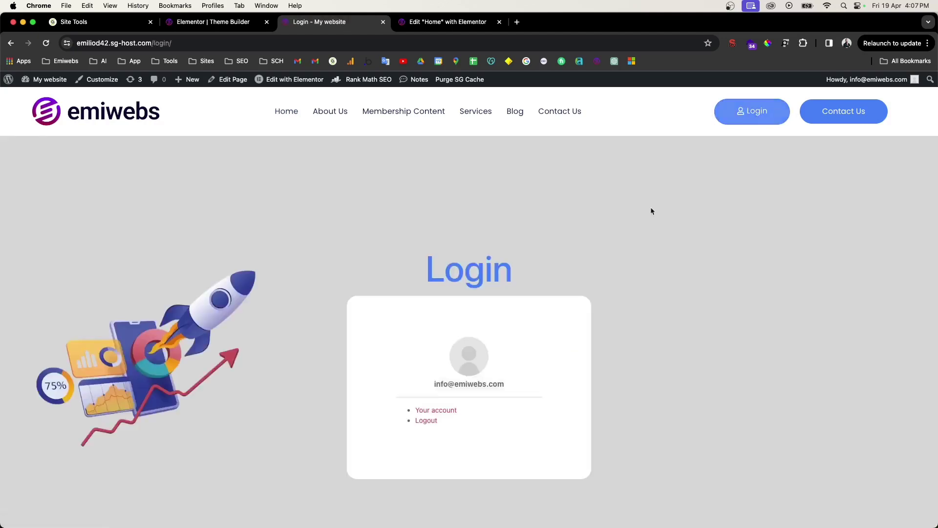
pyautogui.scroll(-1, 250, 242)
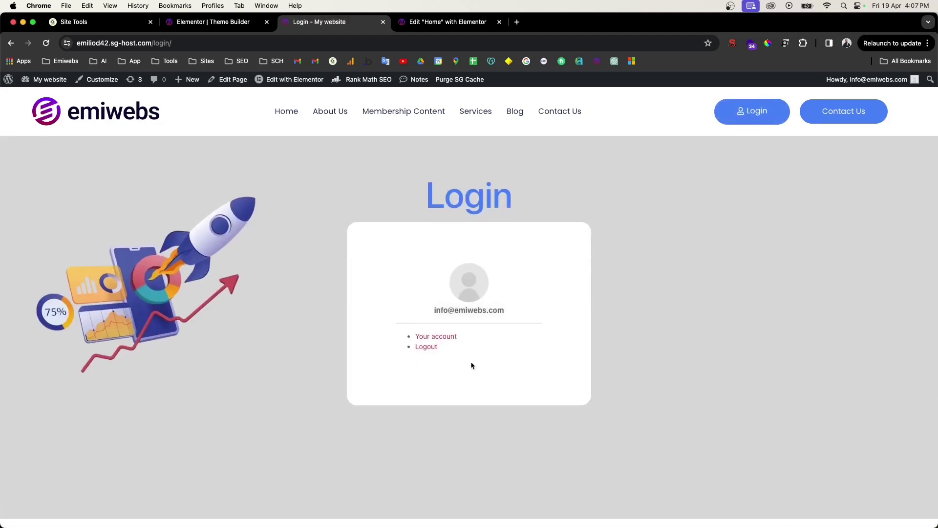
pyautogui.click(441, 339)
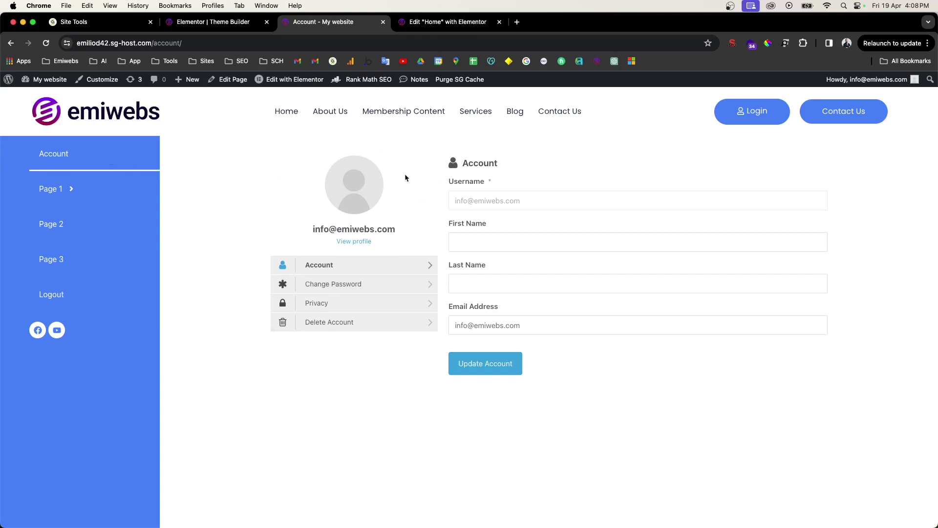
# Step: Visit Page 1, Services, Page 2 and Page 3 via the sidebar, then edit Page 3
pyautogui.click(78, 193)
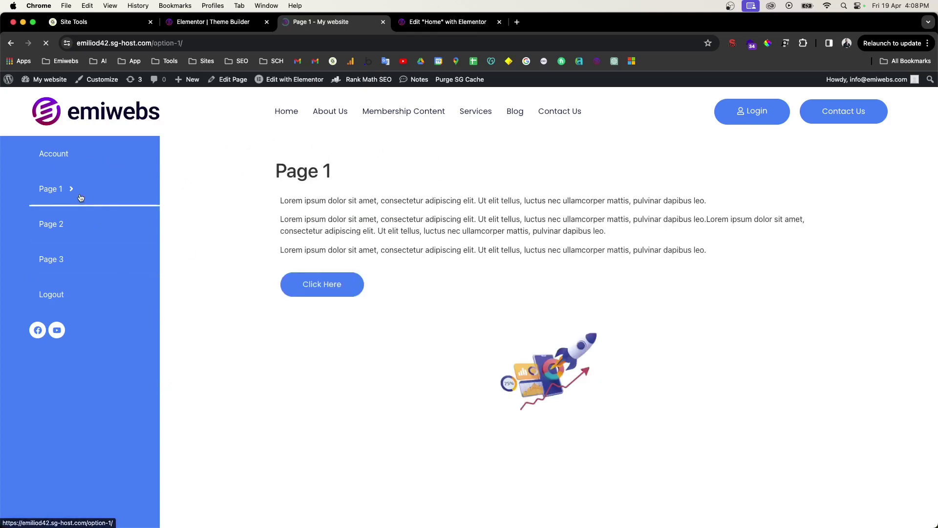
pyautogui.moveTo(49, 193)
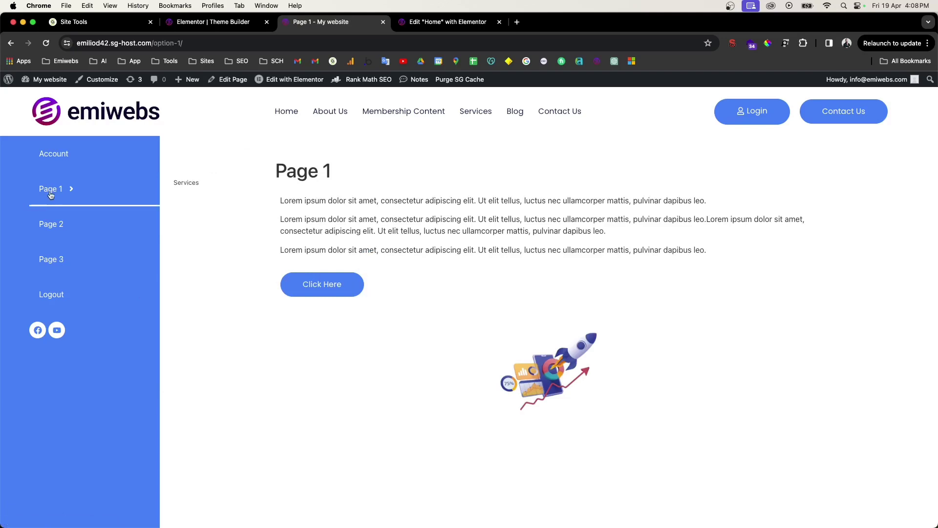
pyautogui.click(201, 189)
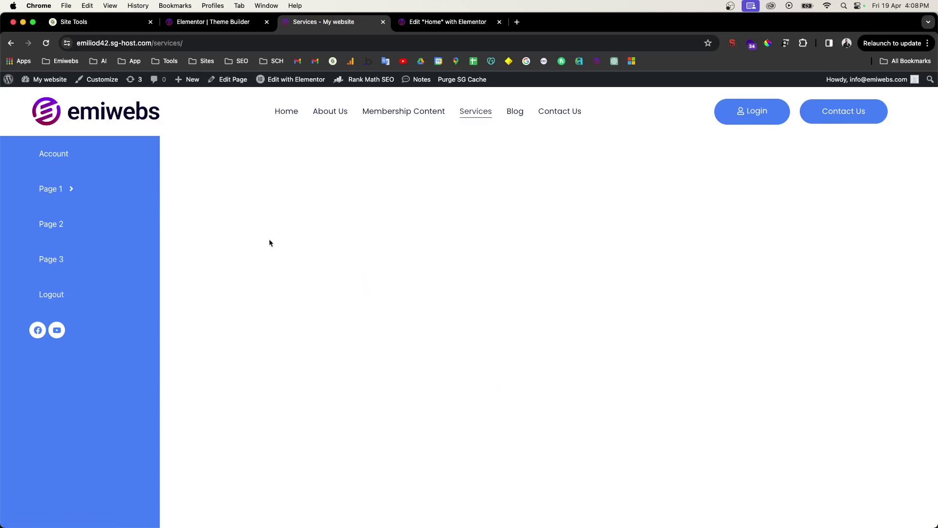
pyautogui.click(57, 229)
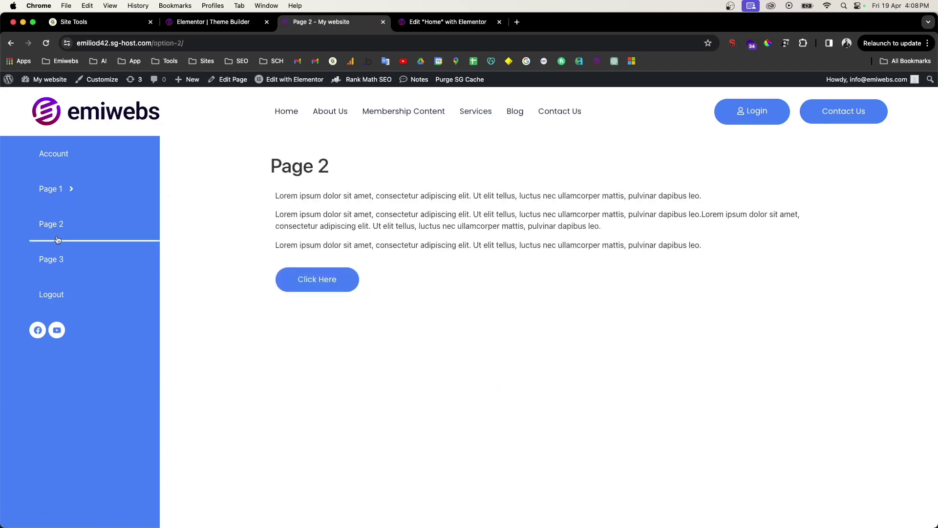
pyautogui.click(56, 258)
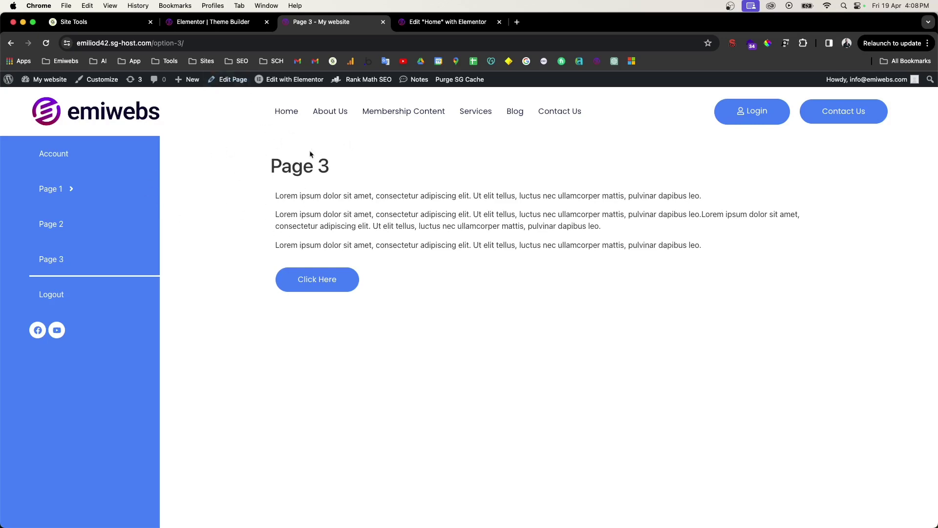
pyautogui.click(233, 80)
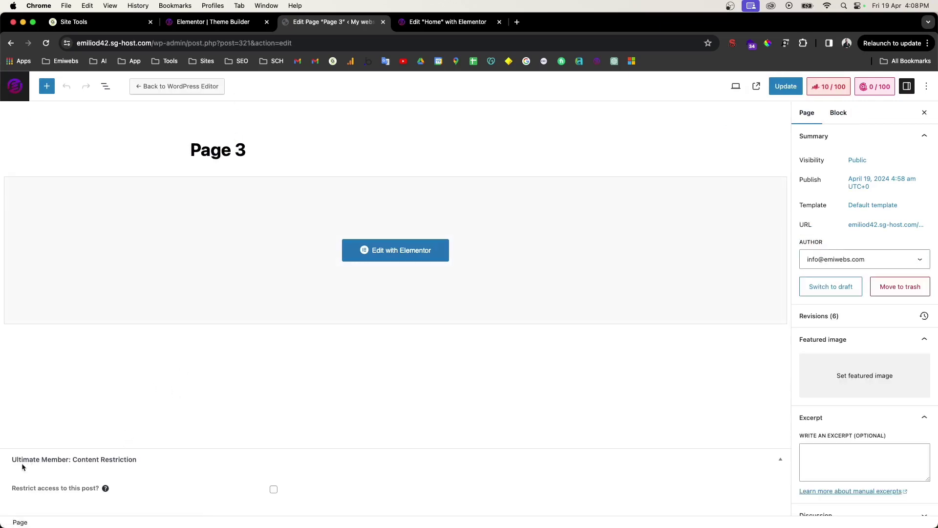
# Step: Review Page 3's restriction settings in the editor, then go back to the live page
pyautogui.scroll(5, 54, 486)
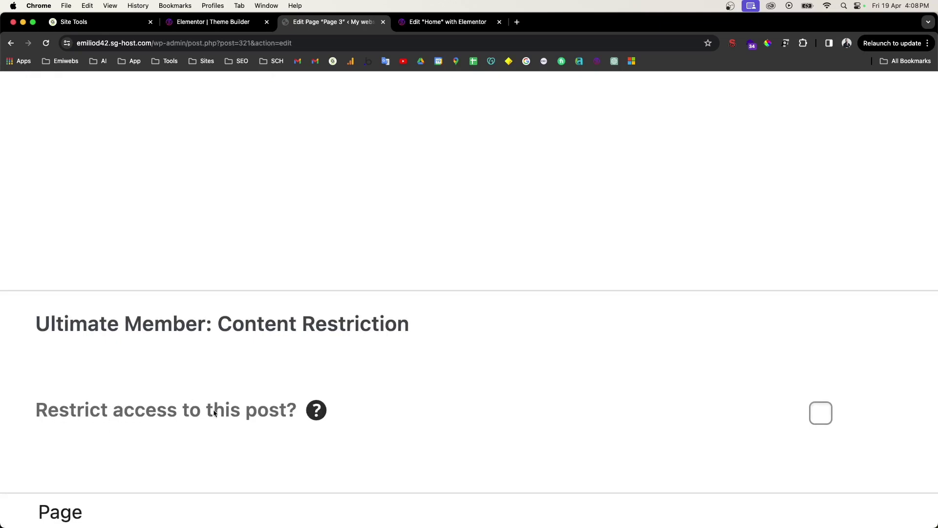
pyautogui.scroll(-5, 339, 337)
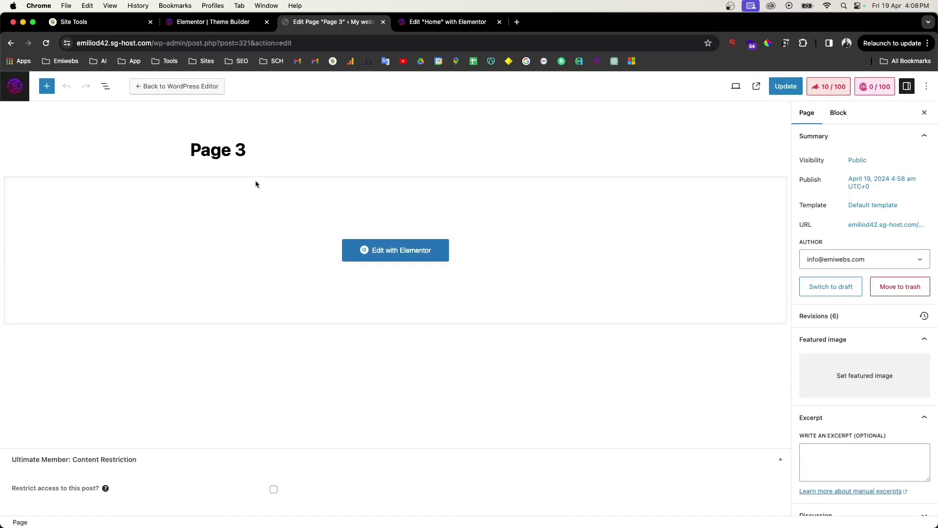
pyautogui.click(11, 44)
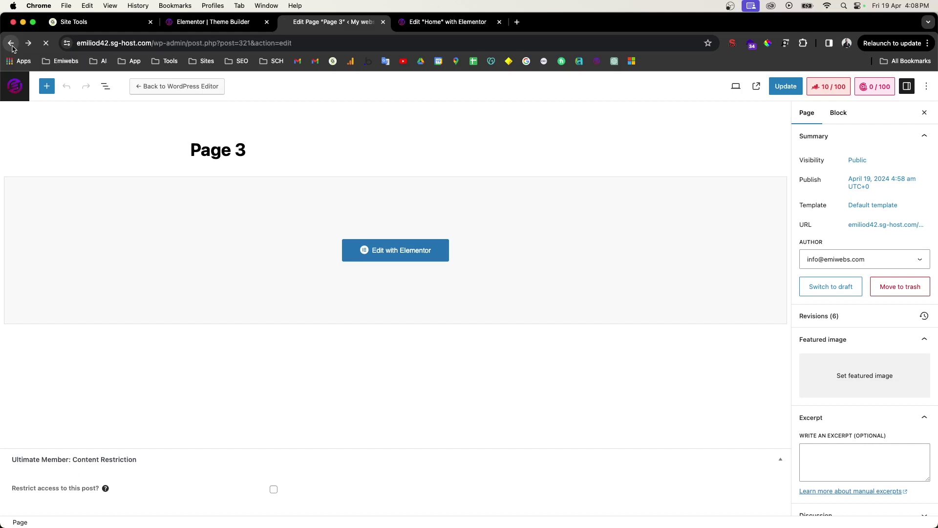